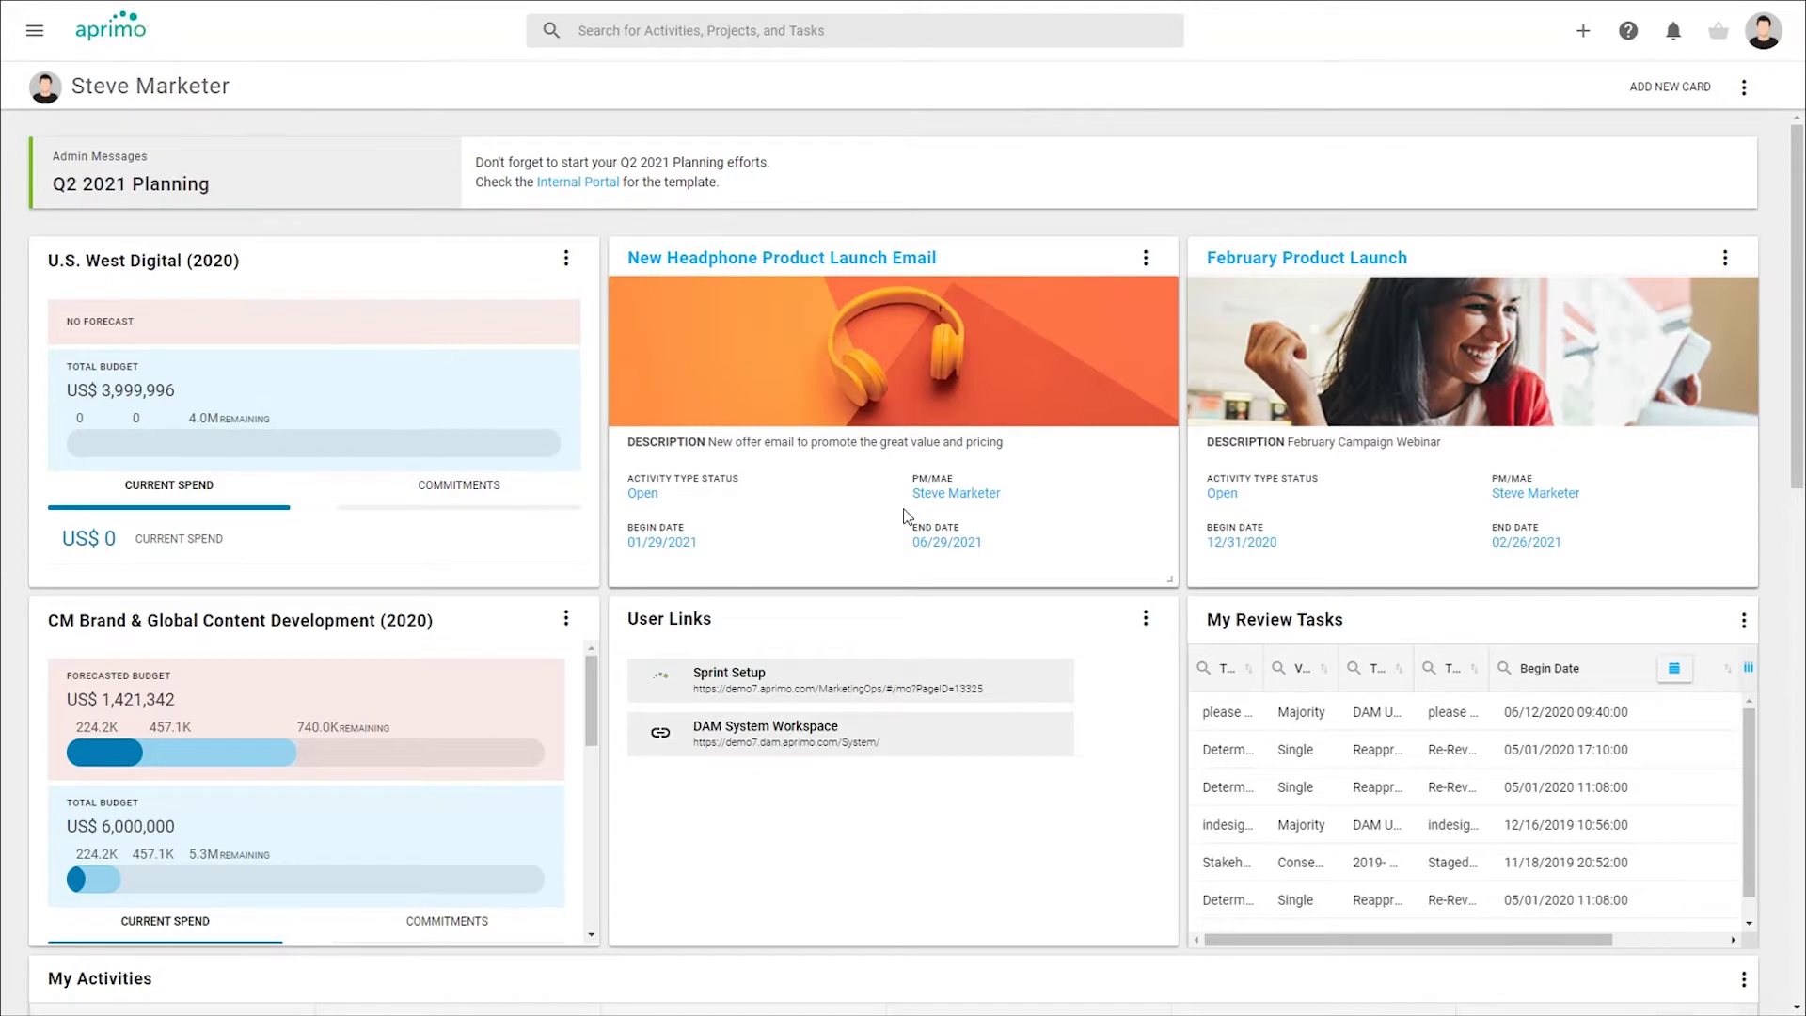
# Open the New Headphone Product Launch Email activity from its dashboard card
pyautogui.click(915, 257)
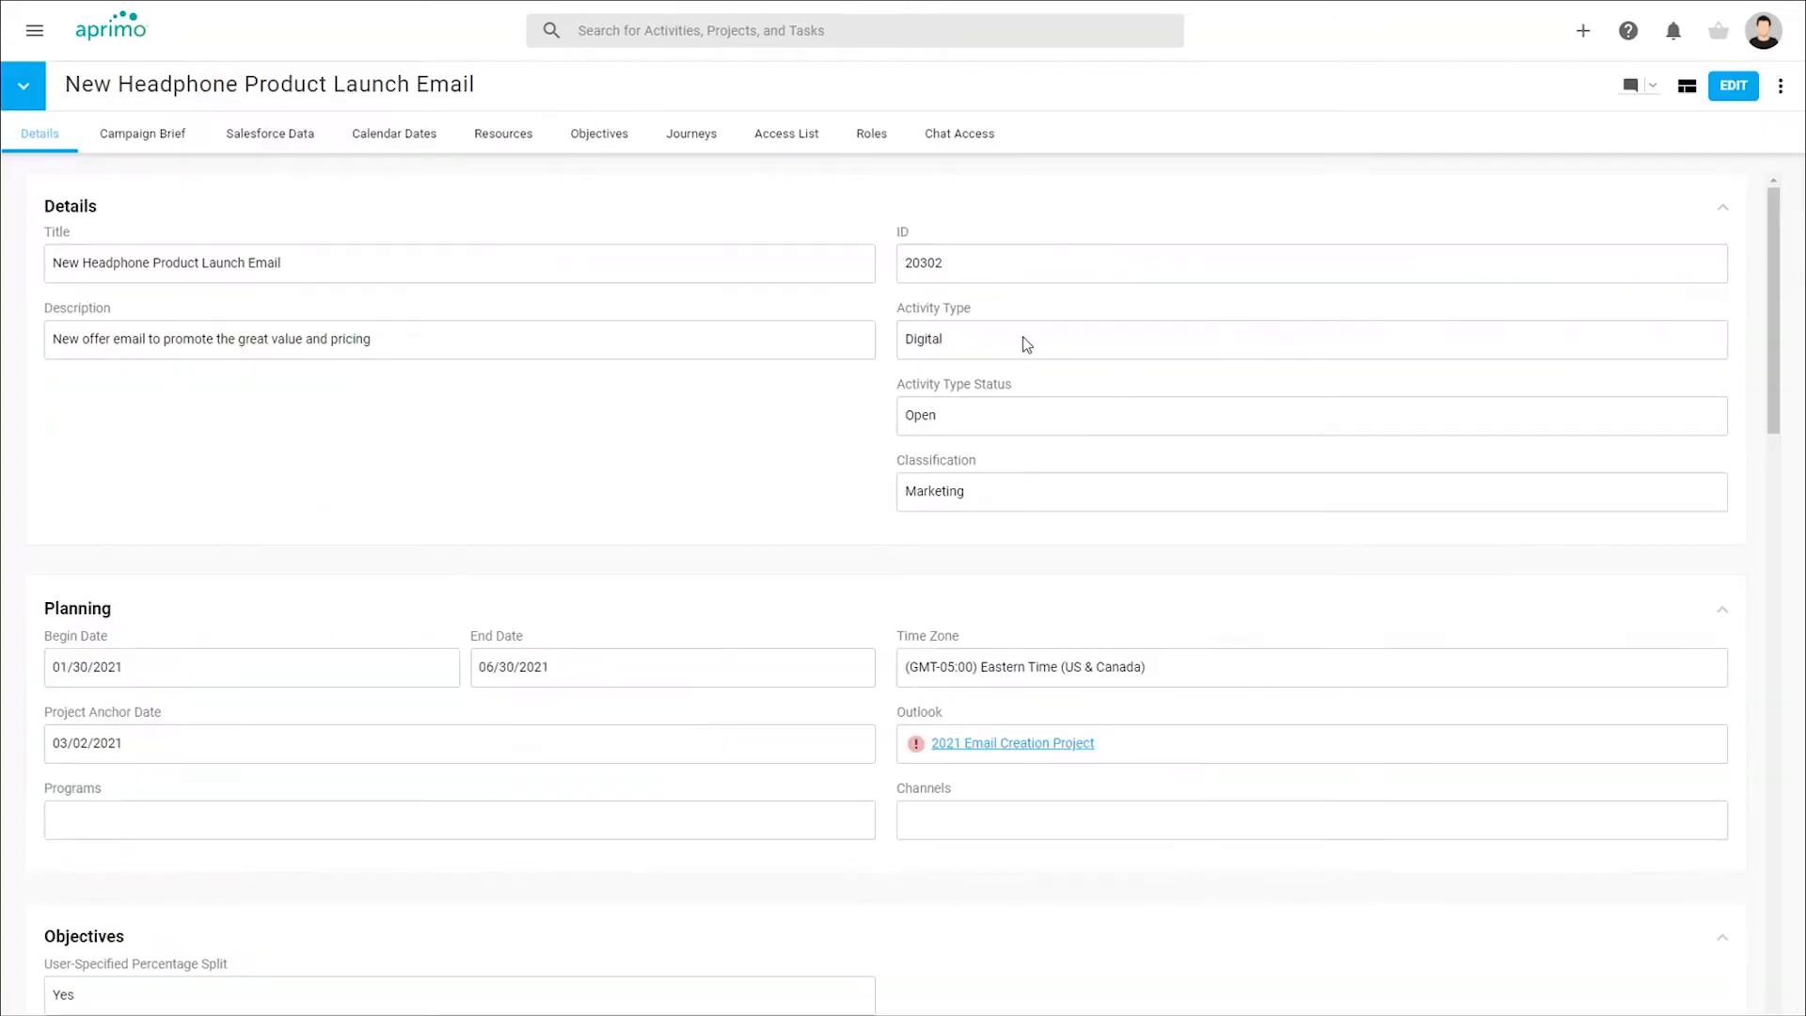
# Set the campaign brief's 'Create Sales Force Campaign?' to Yes and save the activity
pyautogui.scroll(-10, 1376, 642)
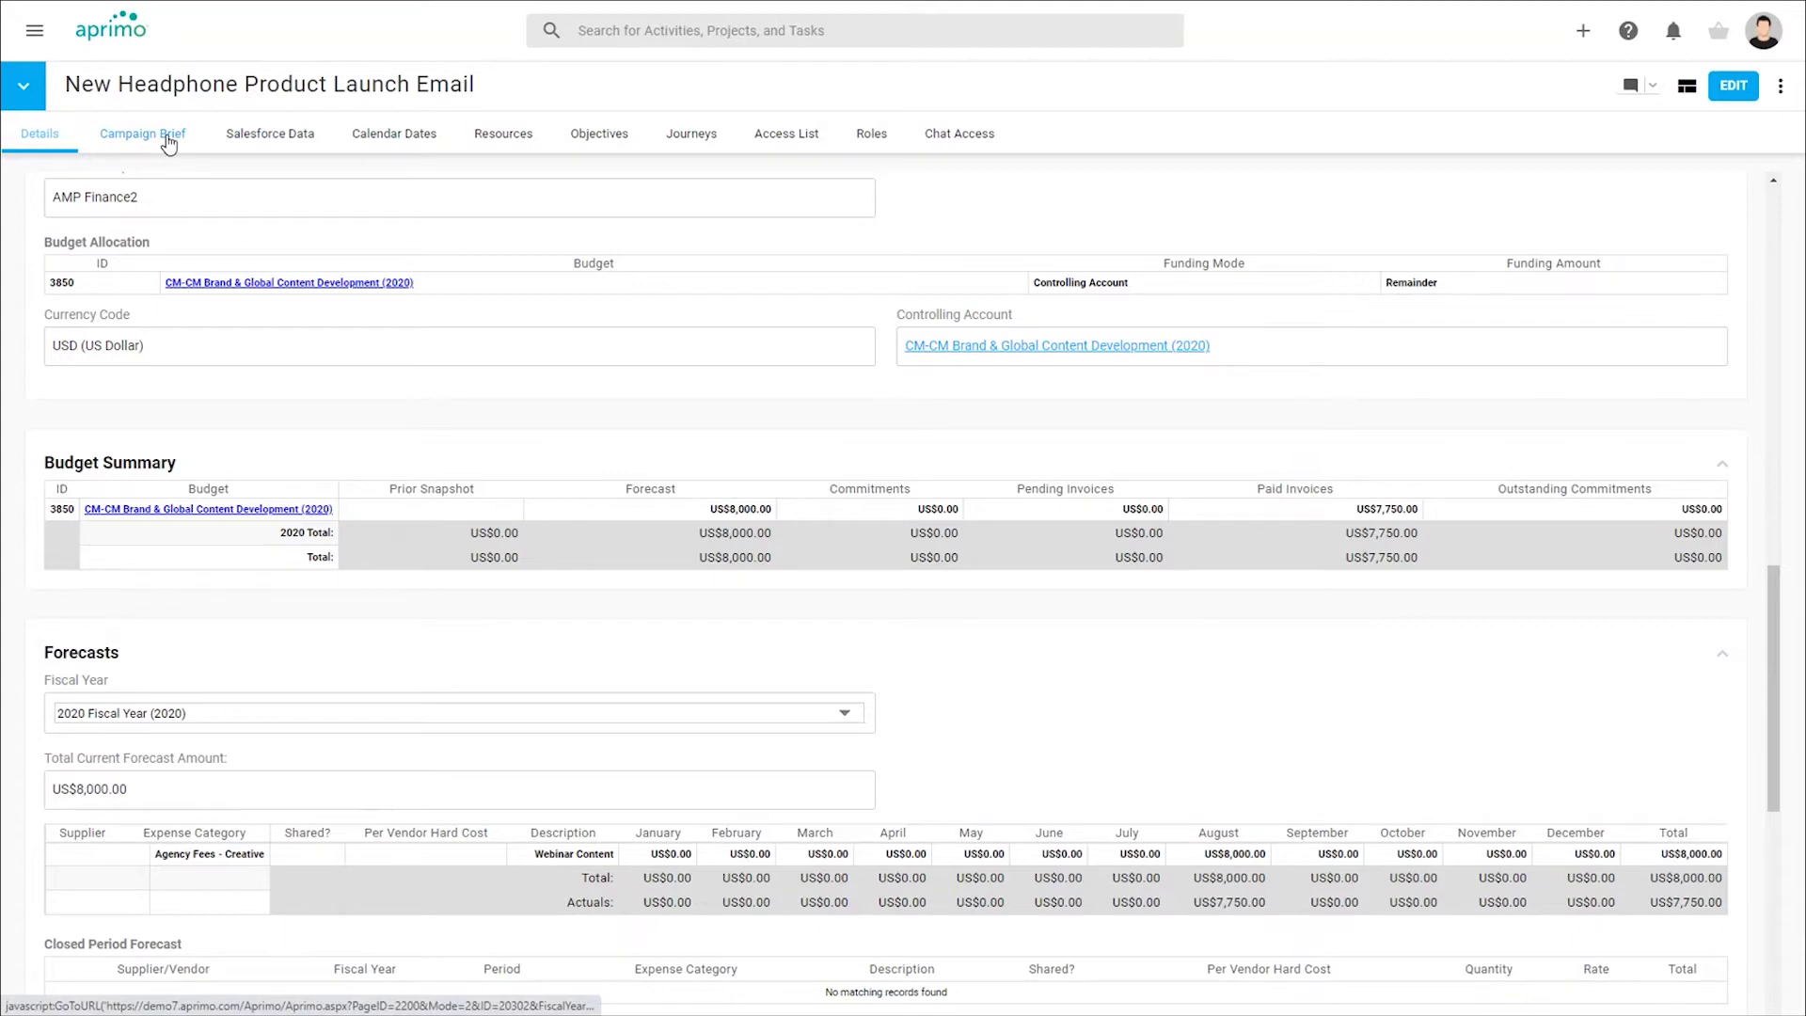
pyautogui.click(169, 143)
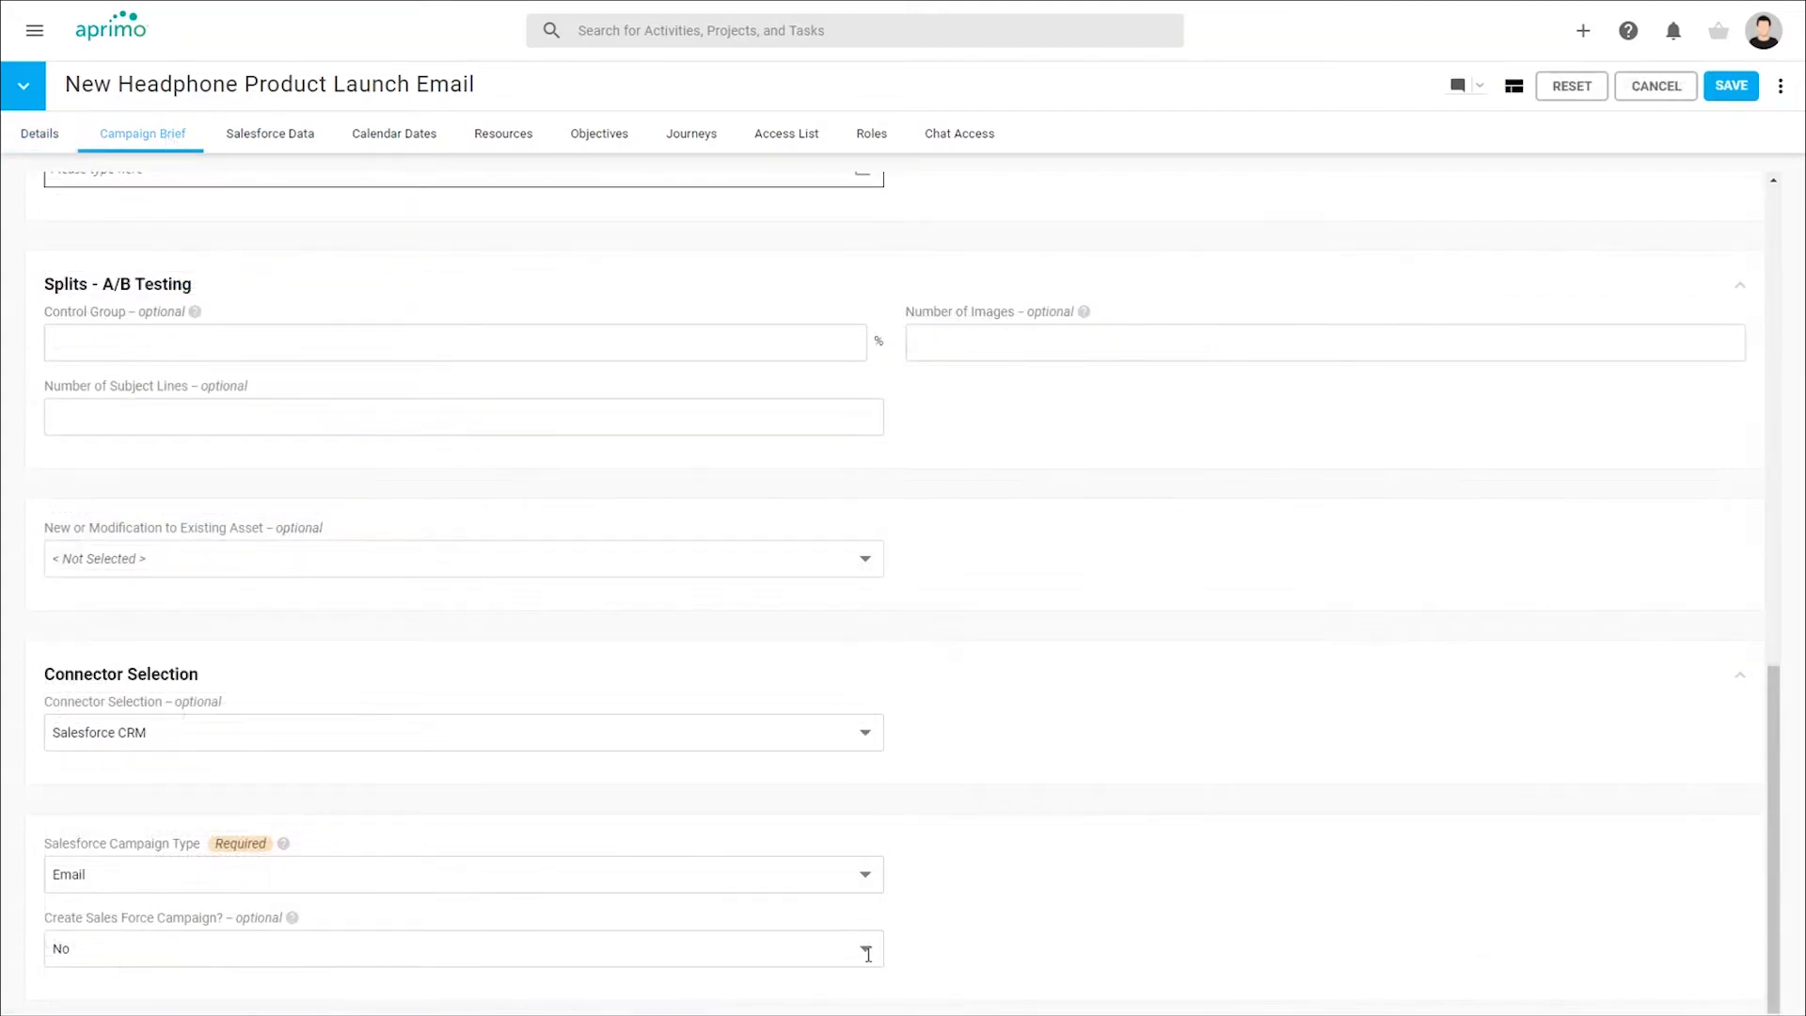
pyautogui.click(867, 953)
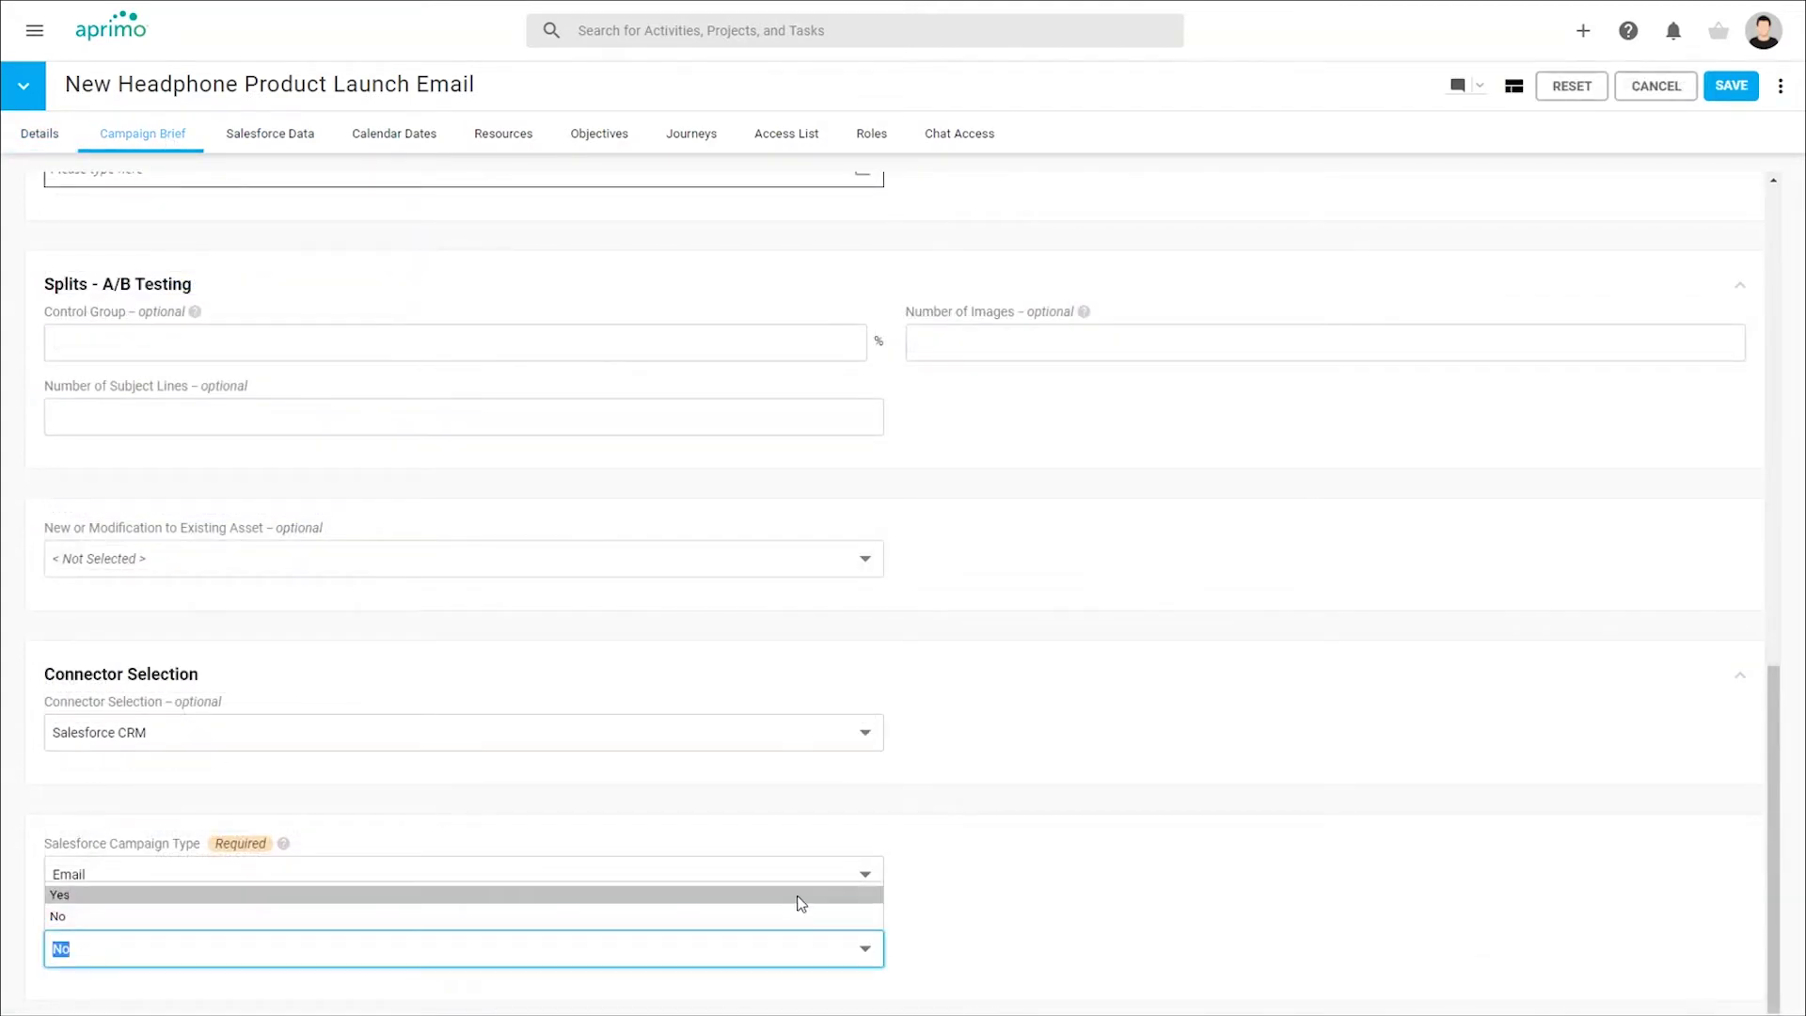
pyautogui.click(801, 901)
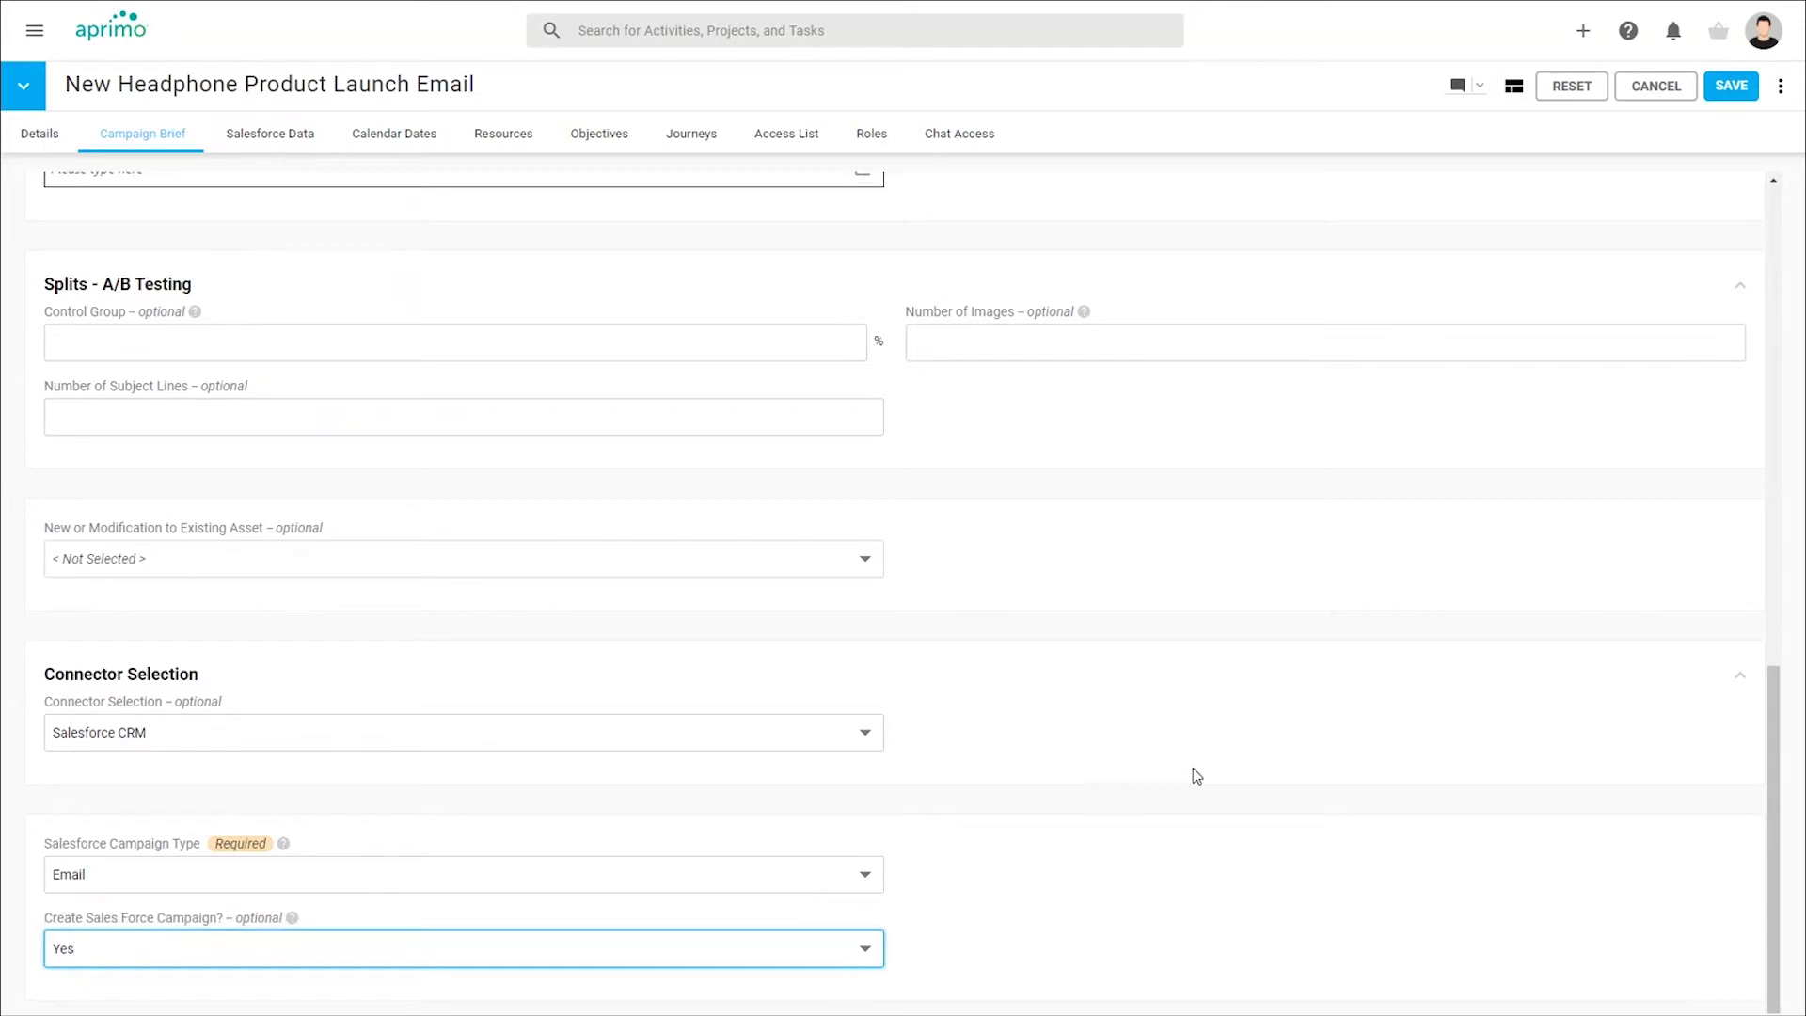
pyautogui.scroll(2, 1213, 767)
pyautogui.scroll(2, 1263, 758)
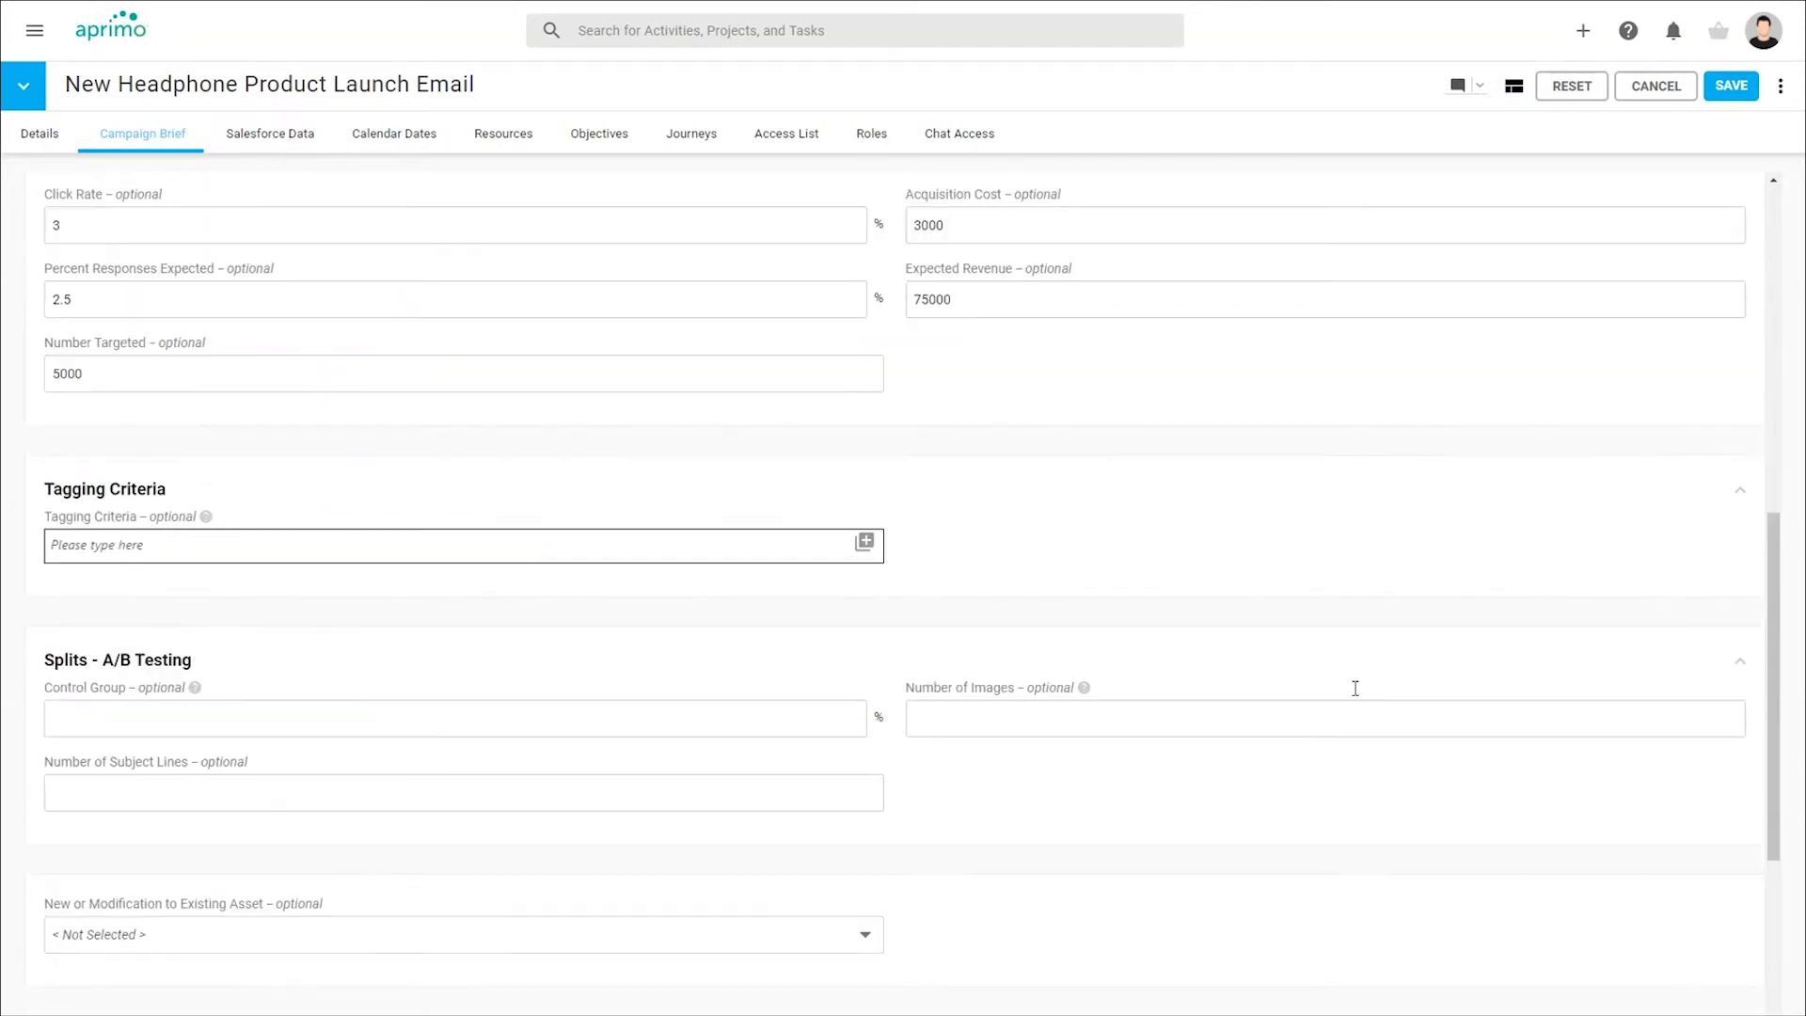
pyautogui.click(1724, 91)
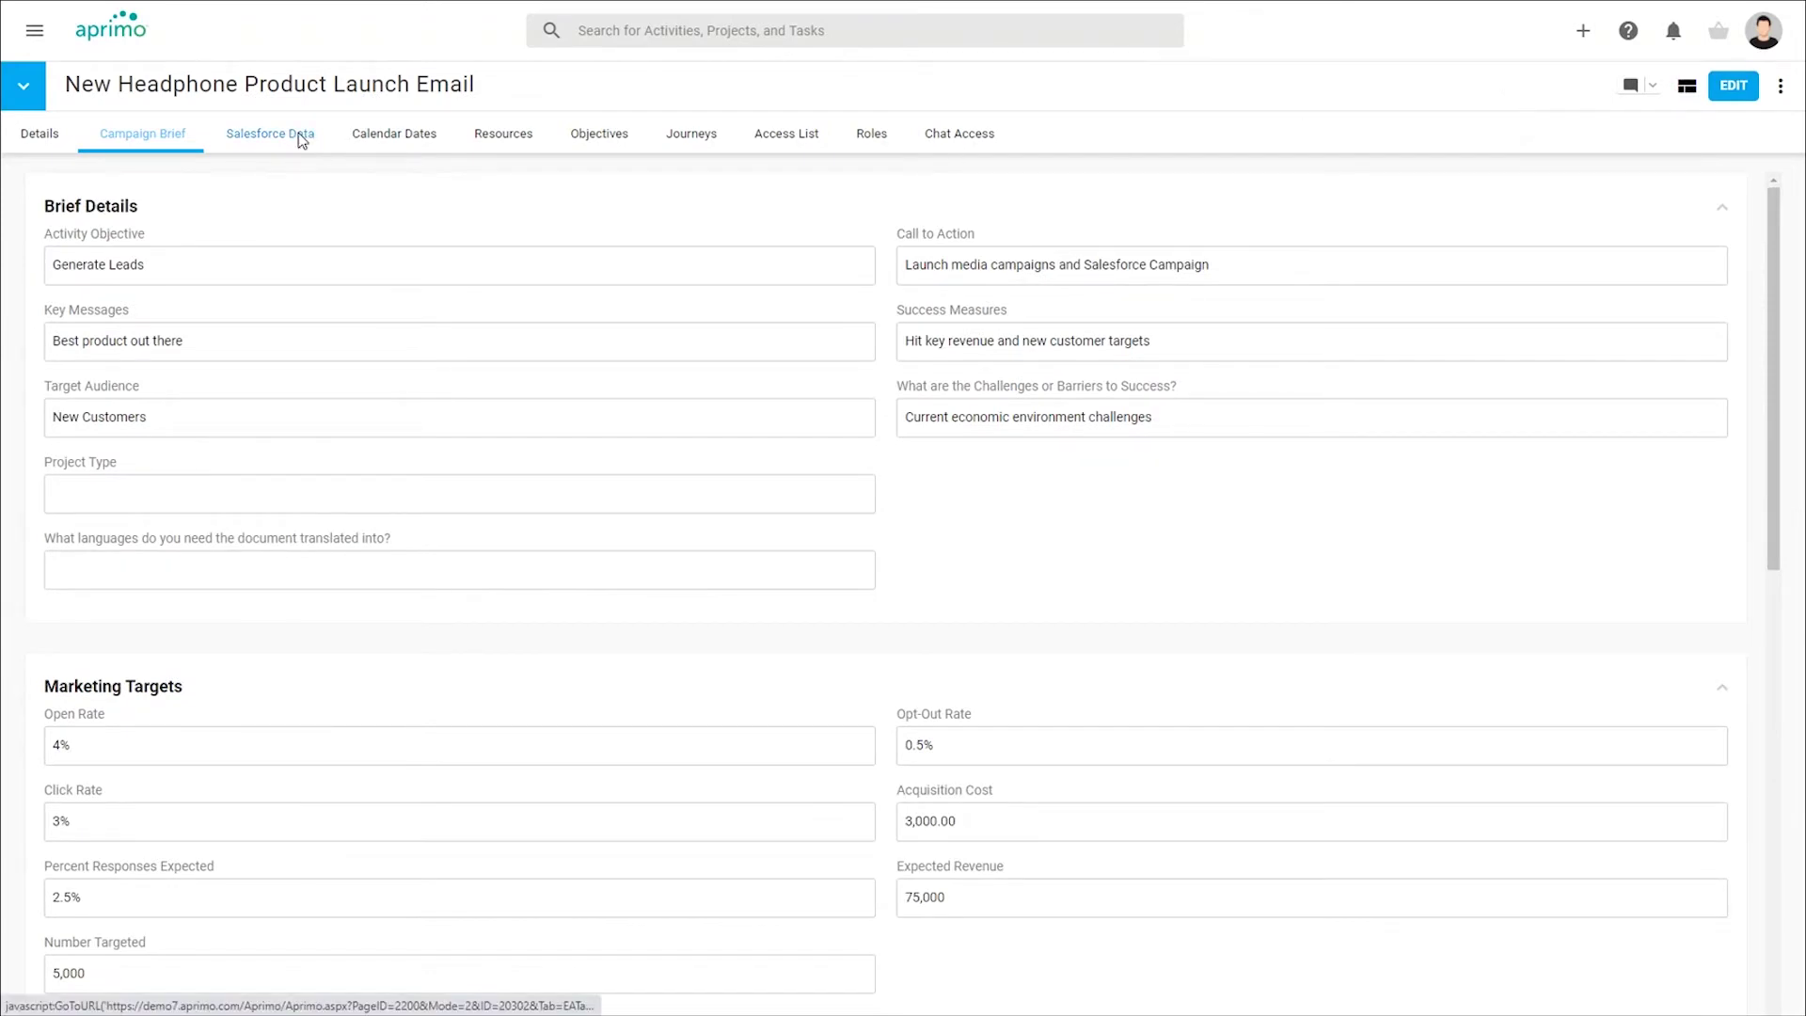
pyautogui.click(301, 141)
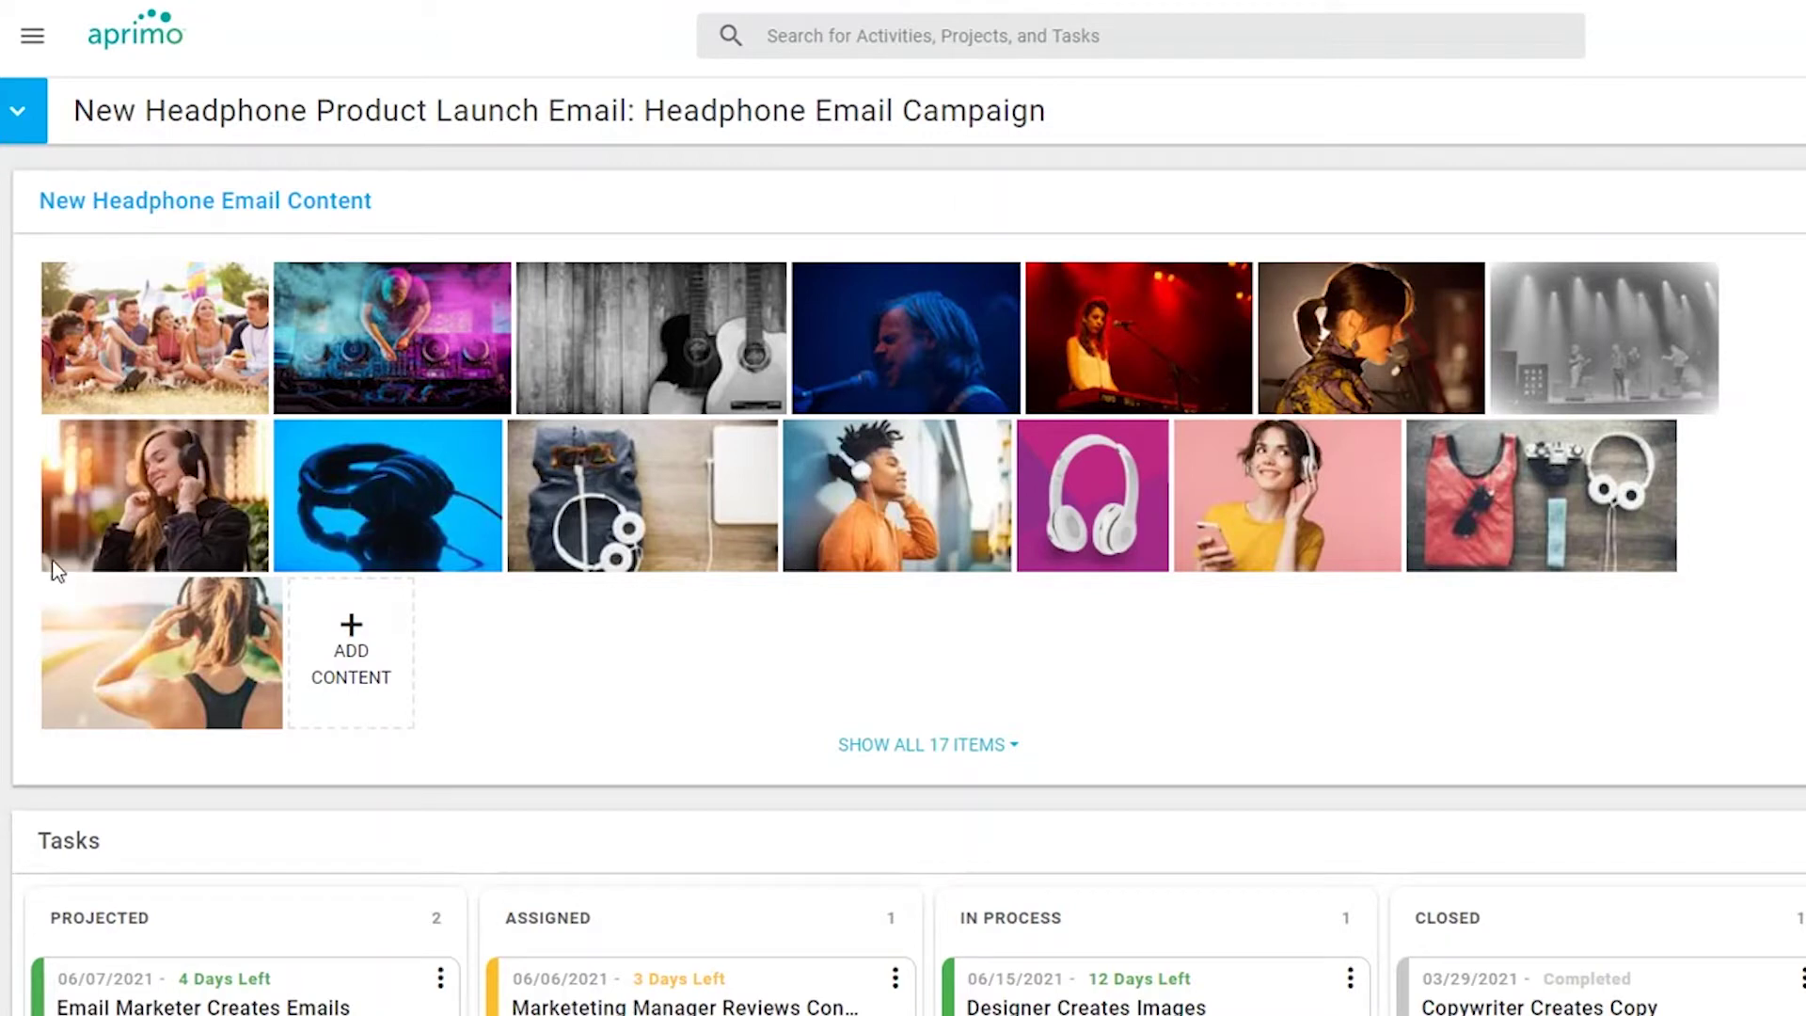
# Post a Chat Board message tagging Karen Designer: 'Please take a look at your most recent creative..might need some changes'
pyautogui.click(168, 510)
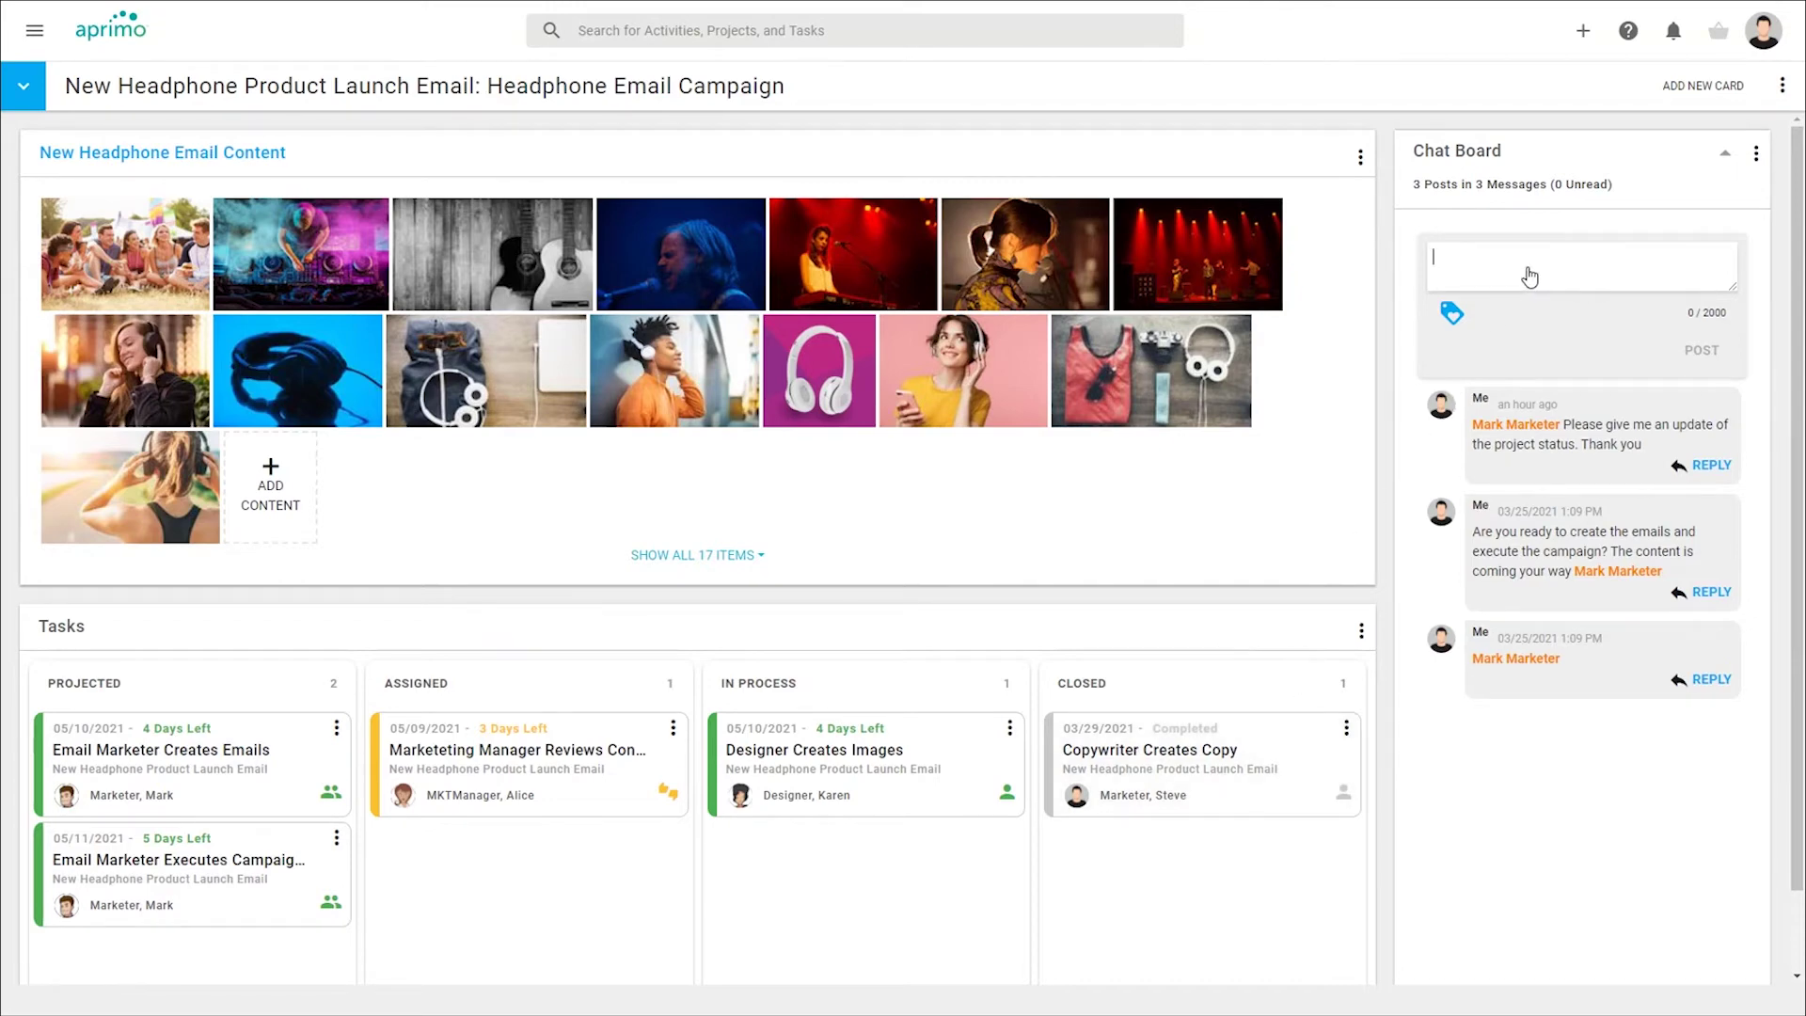
pyautogui.click(1456, 314)
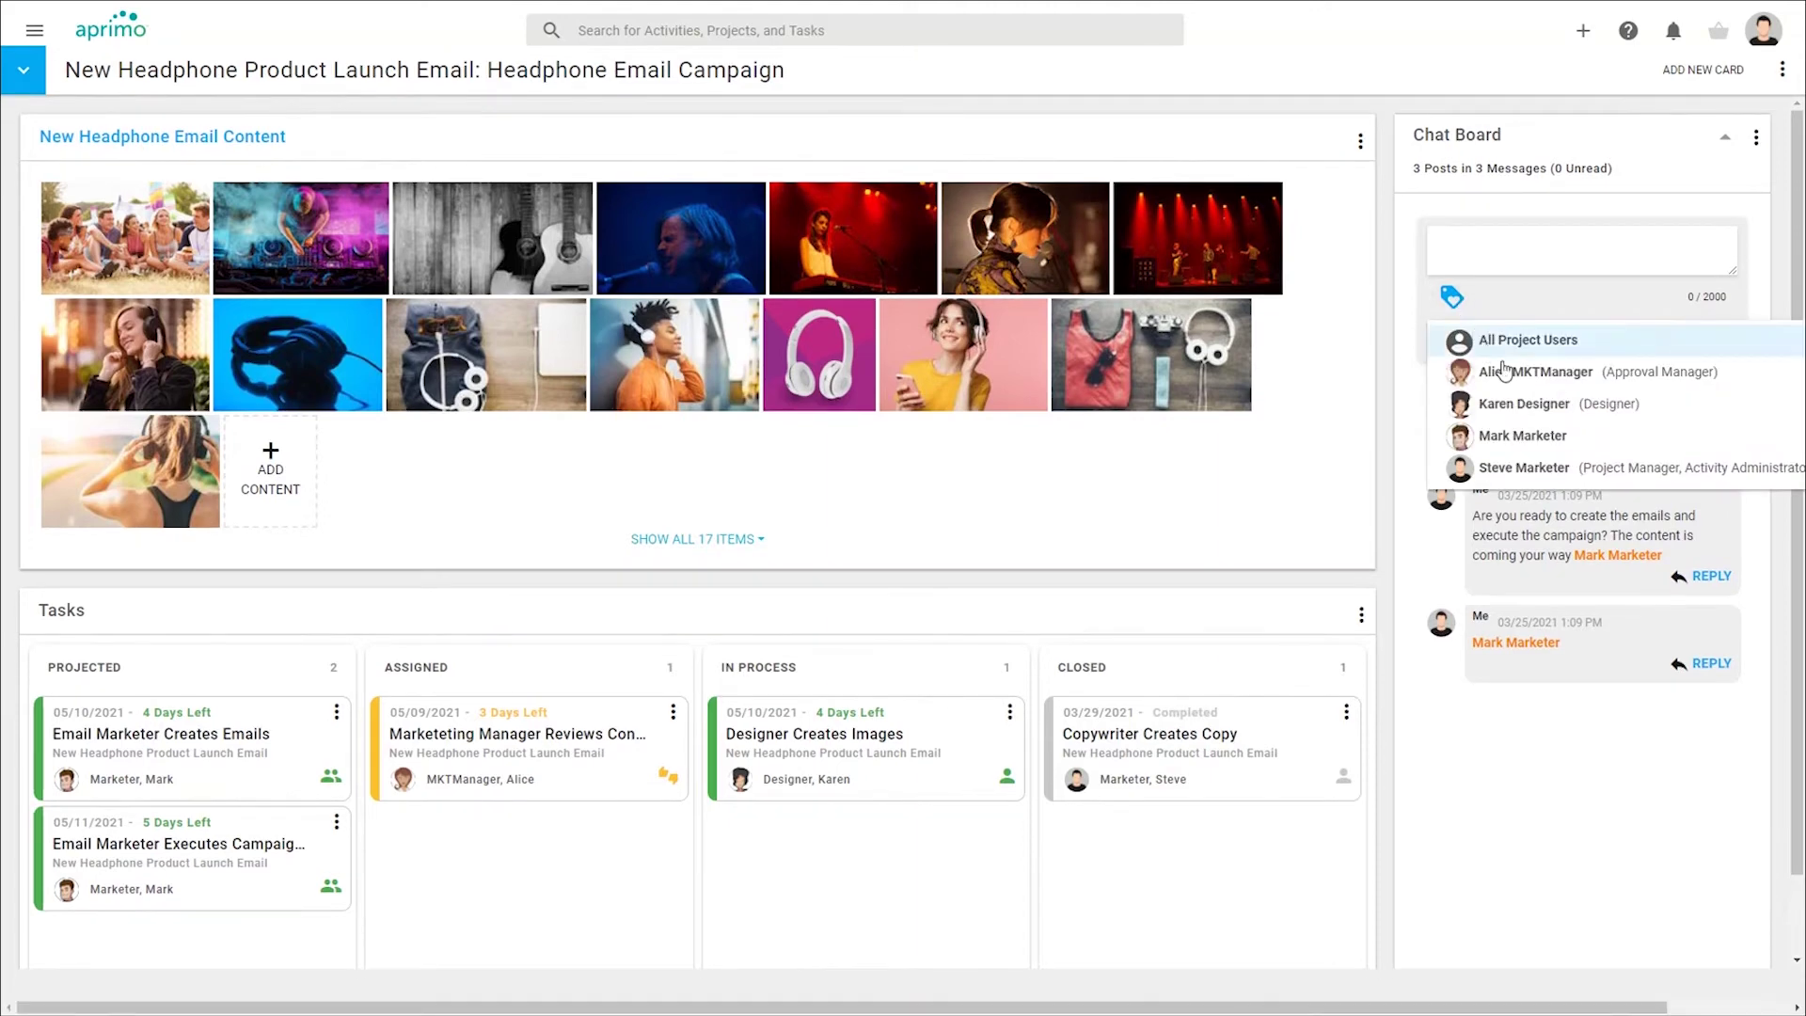
pyautogui.click(1524, 411)
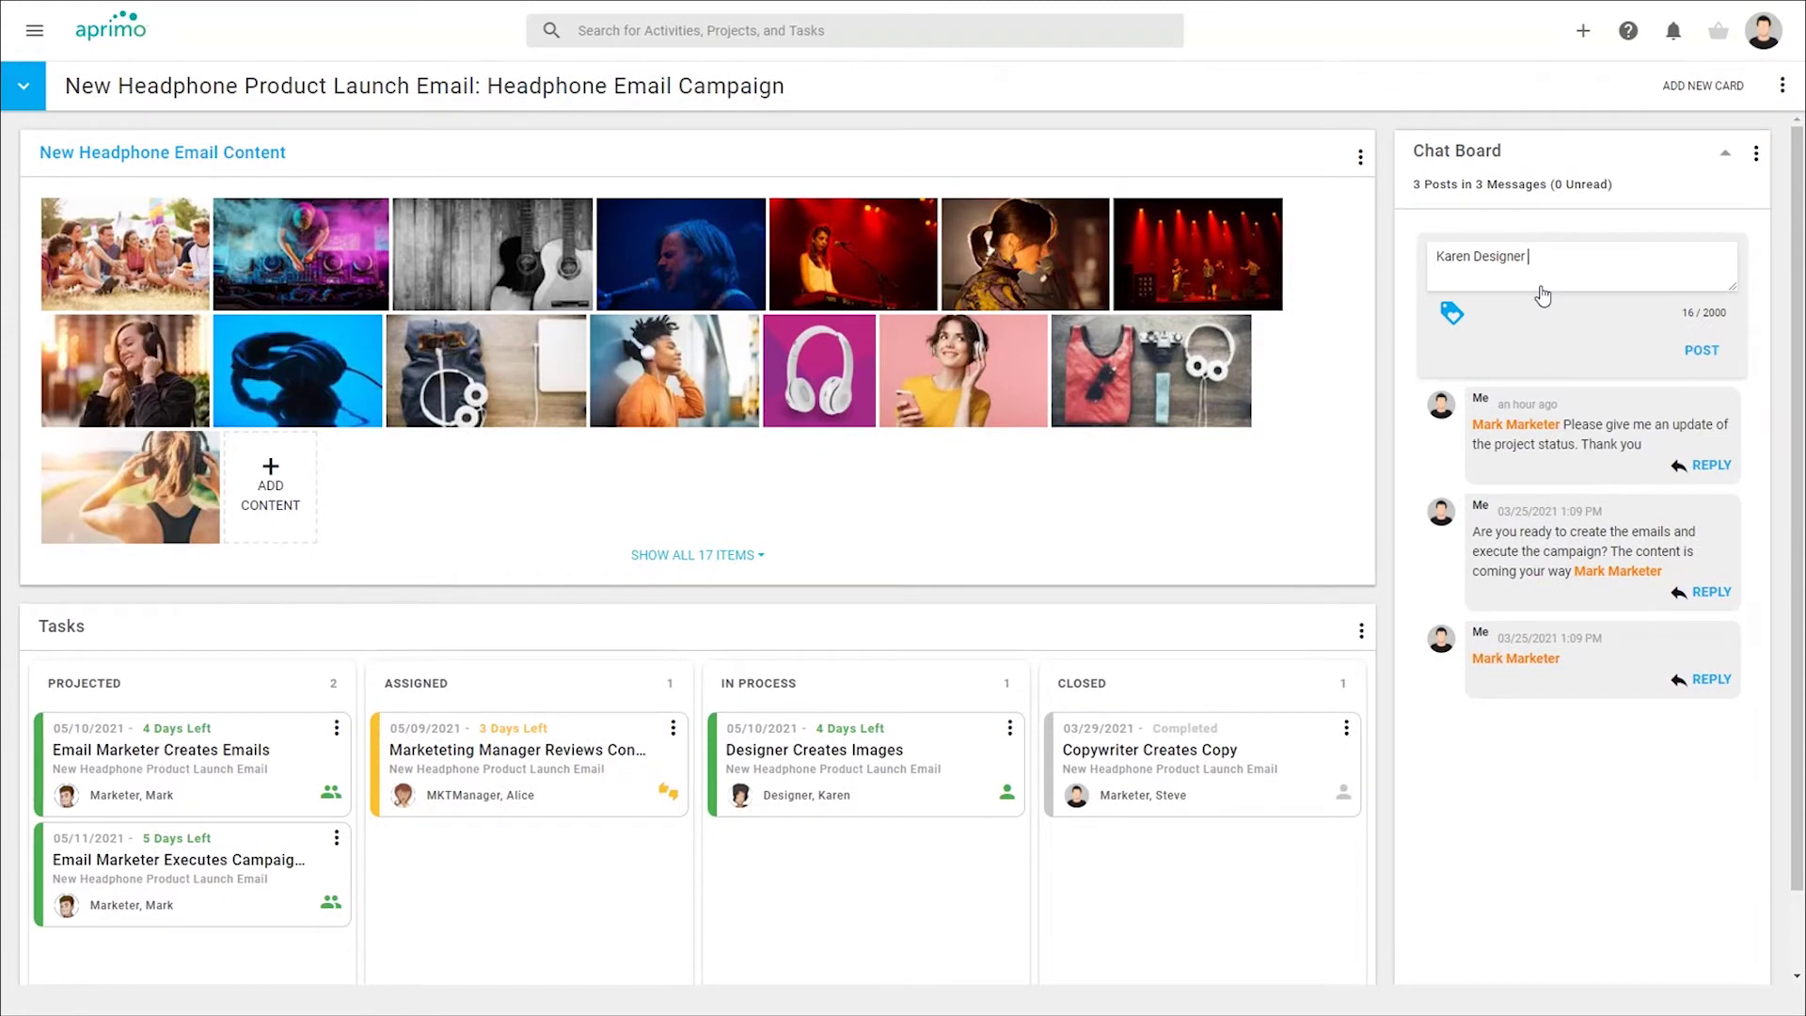
pyautogui.write('Please take a look at yo')
pyautogui.write('ur most recent creative..migh')
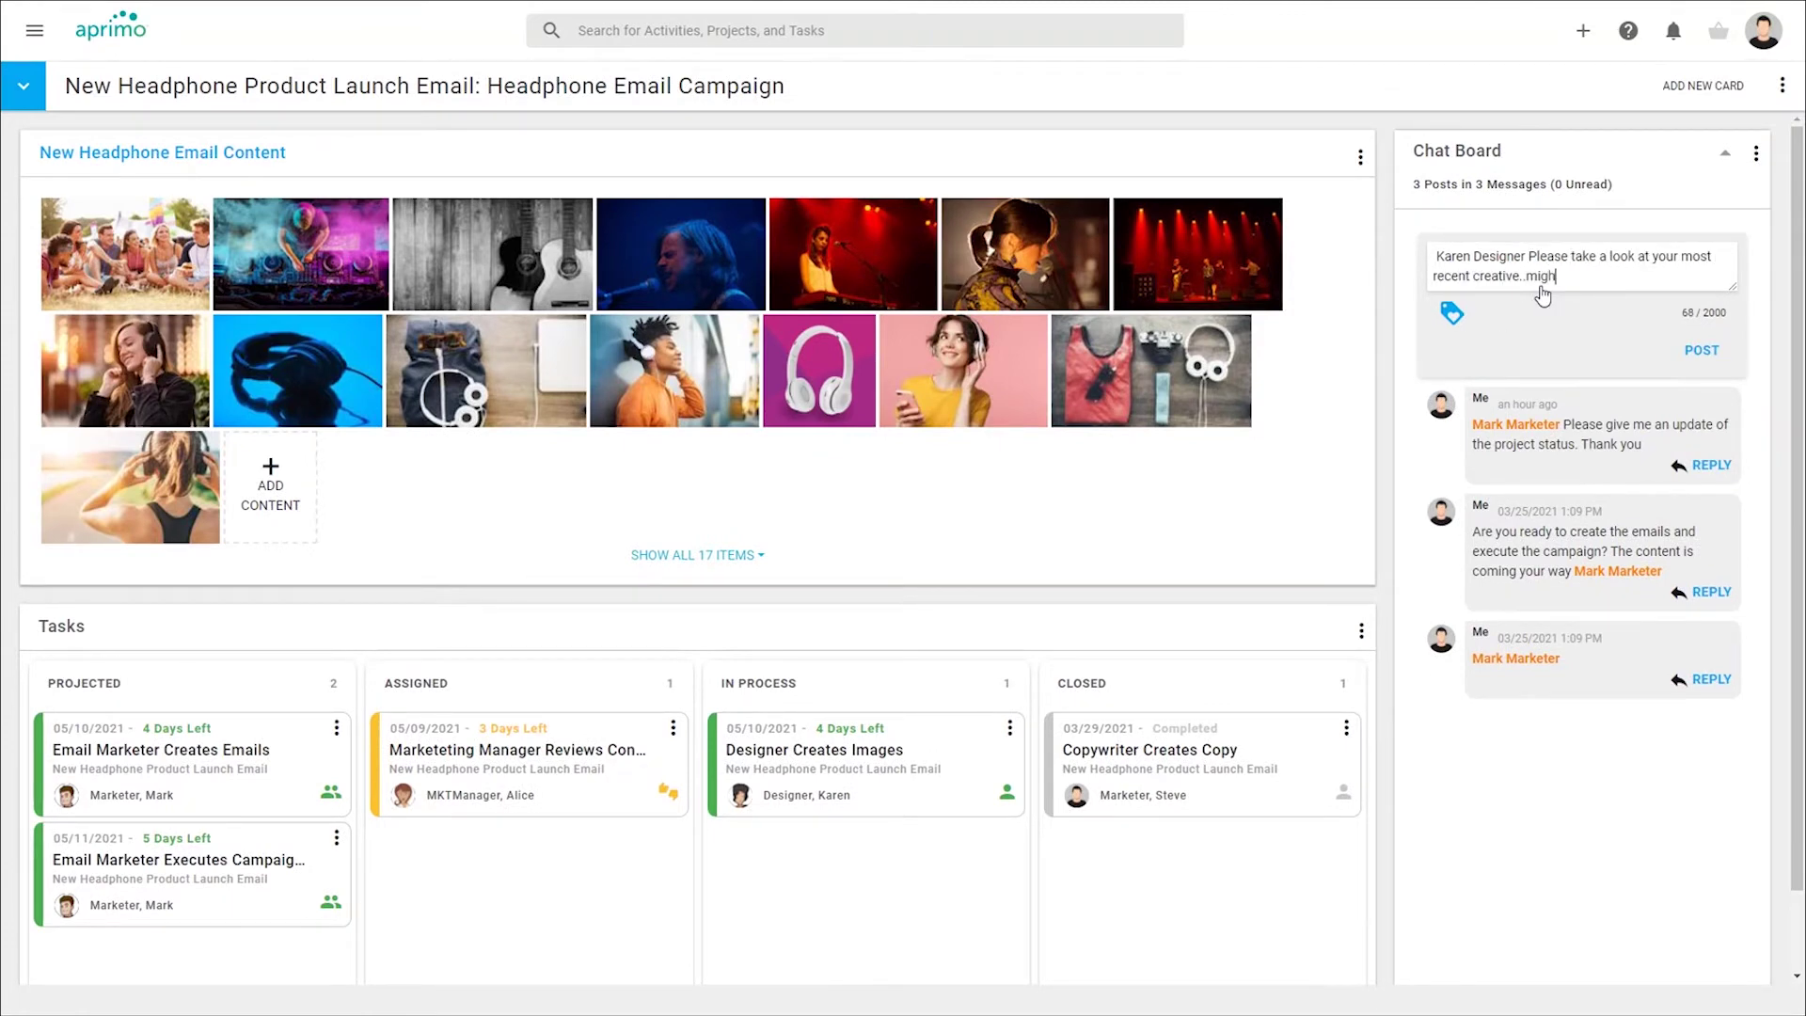
pyautogui.write('t need some changes')
pyautogui.click(1698, 352)
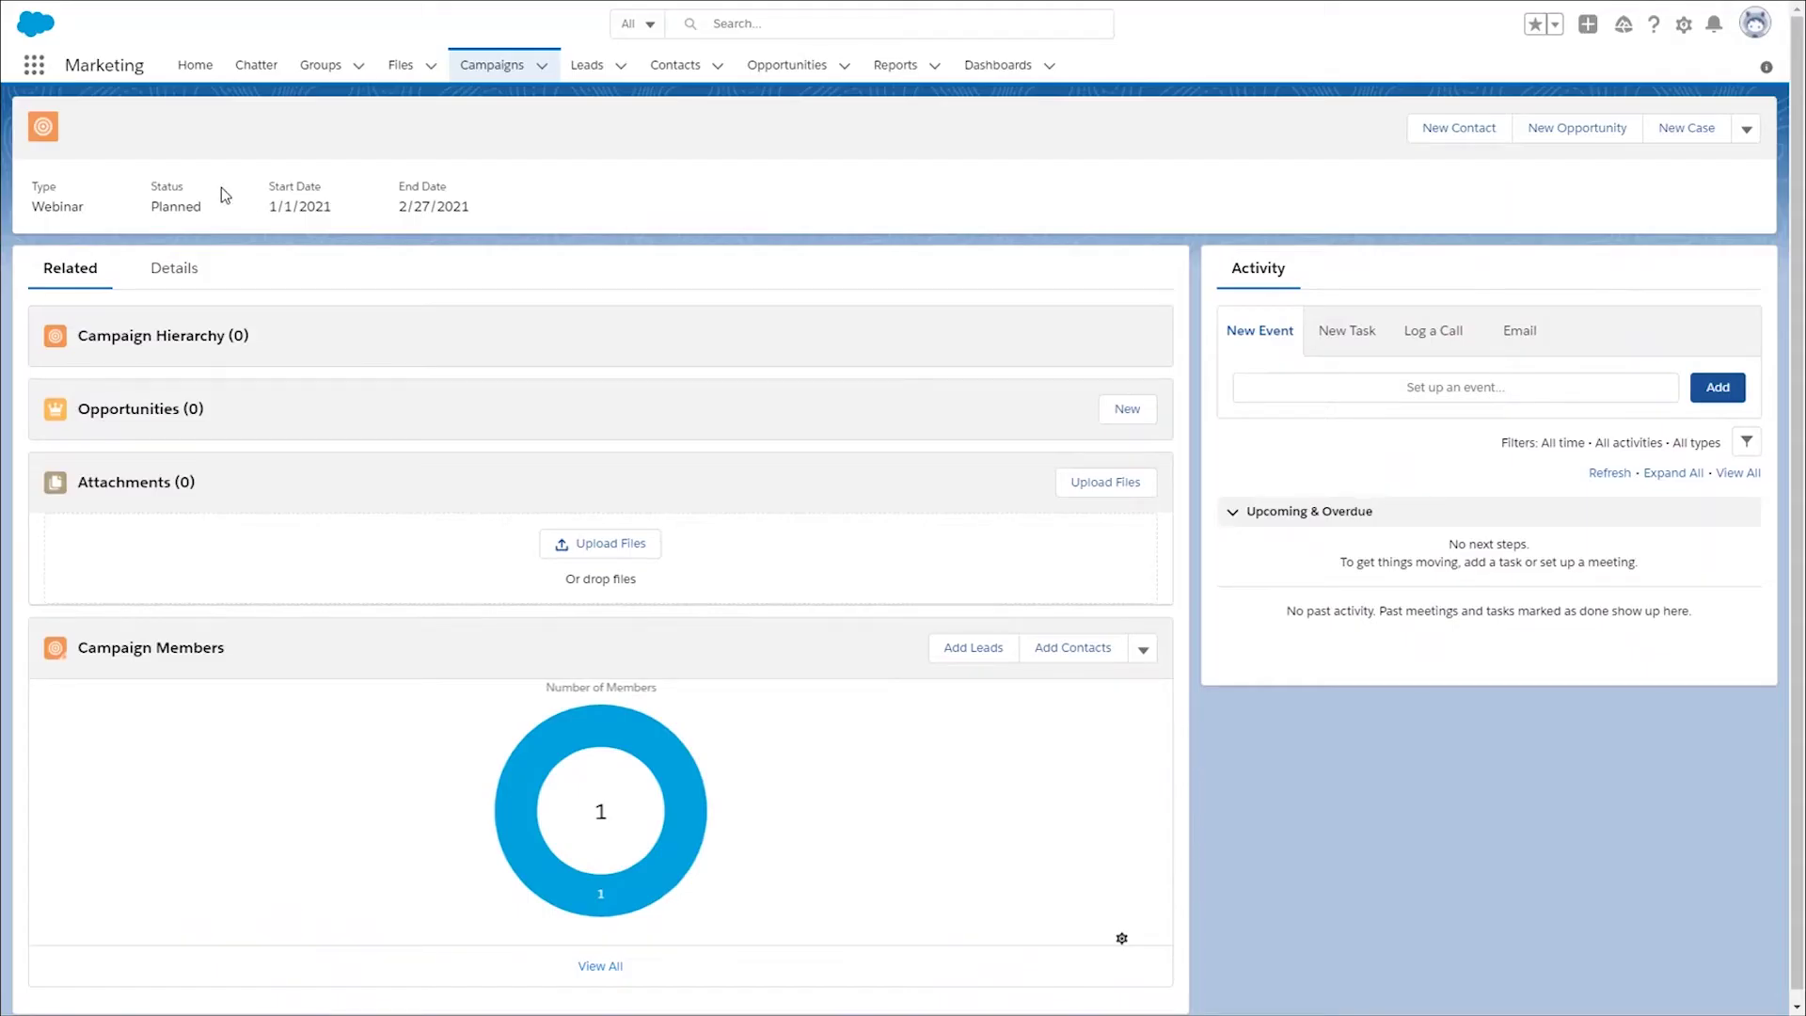
# Show the February Product Launch campaign's Details fields down to its Aprimo activity ID
pyautogui.click(172, 271)
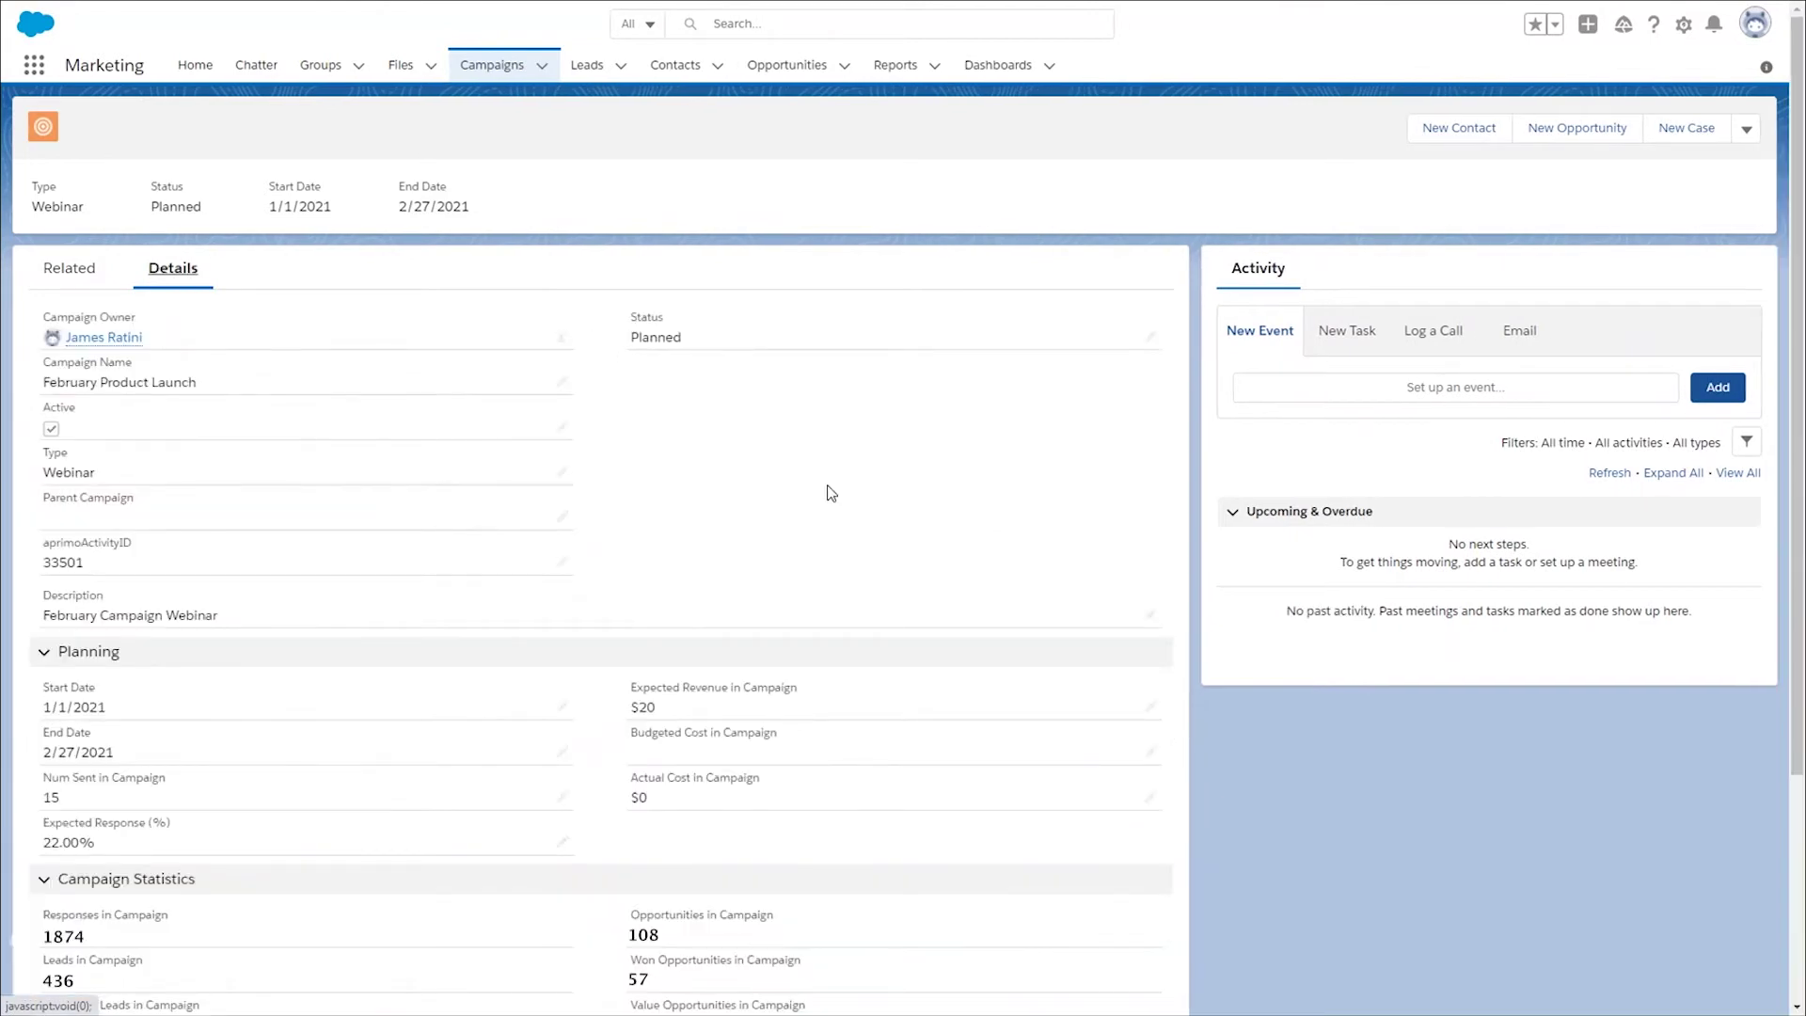
pyautogui.scroll(-2, 832, 494)
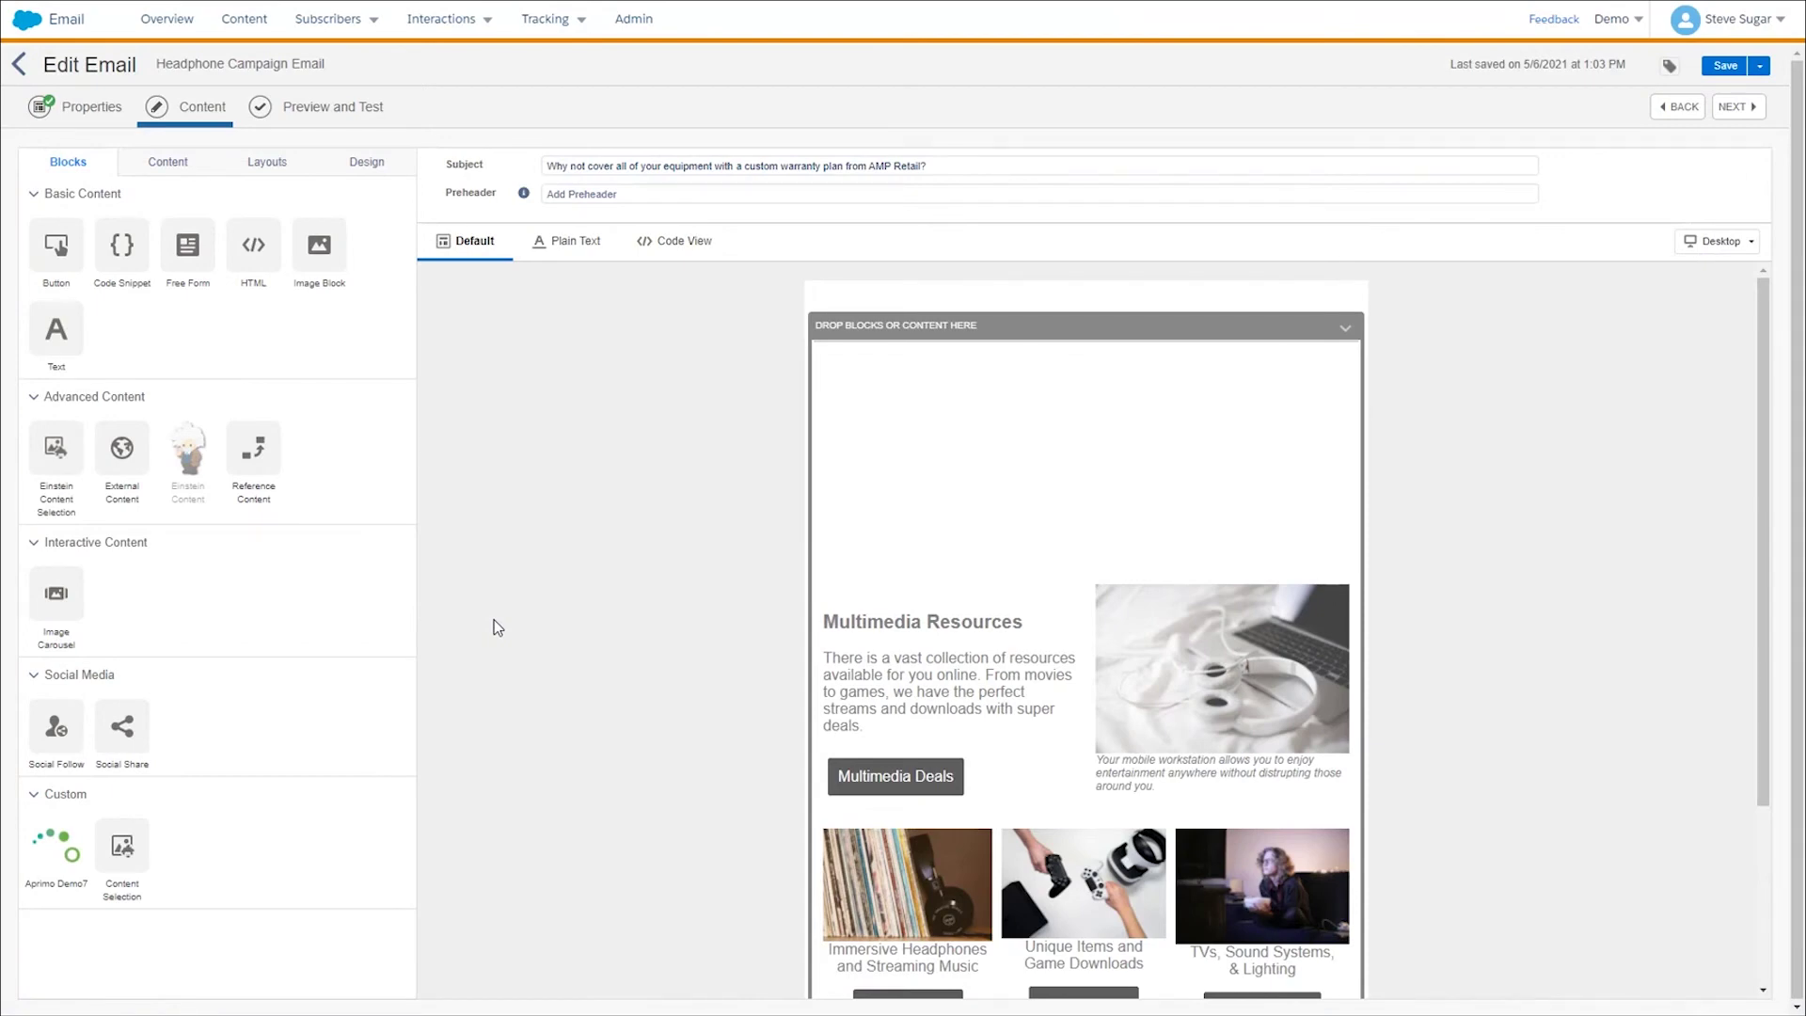
# Place an Einstein Content Selection block at the email top using the Lifestyle asset class
pyautogui.moveTo(498, 628); pyautogui.dragTo(885, 370)
pyautogui.moveTo(54, 459)
pyautogui.mouseDown()
pyautogui.moveTo(317, 449)
pyautogui.moveTo(909, 352)
pyautogui.mouseUp()
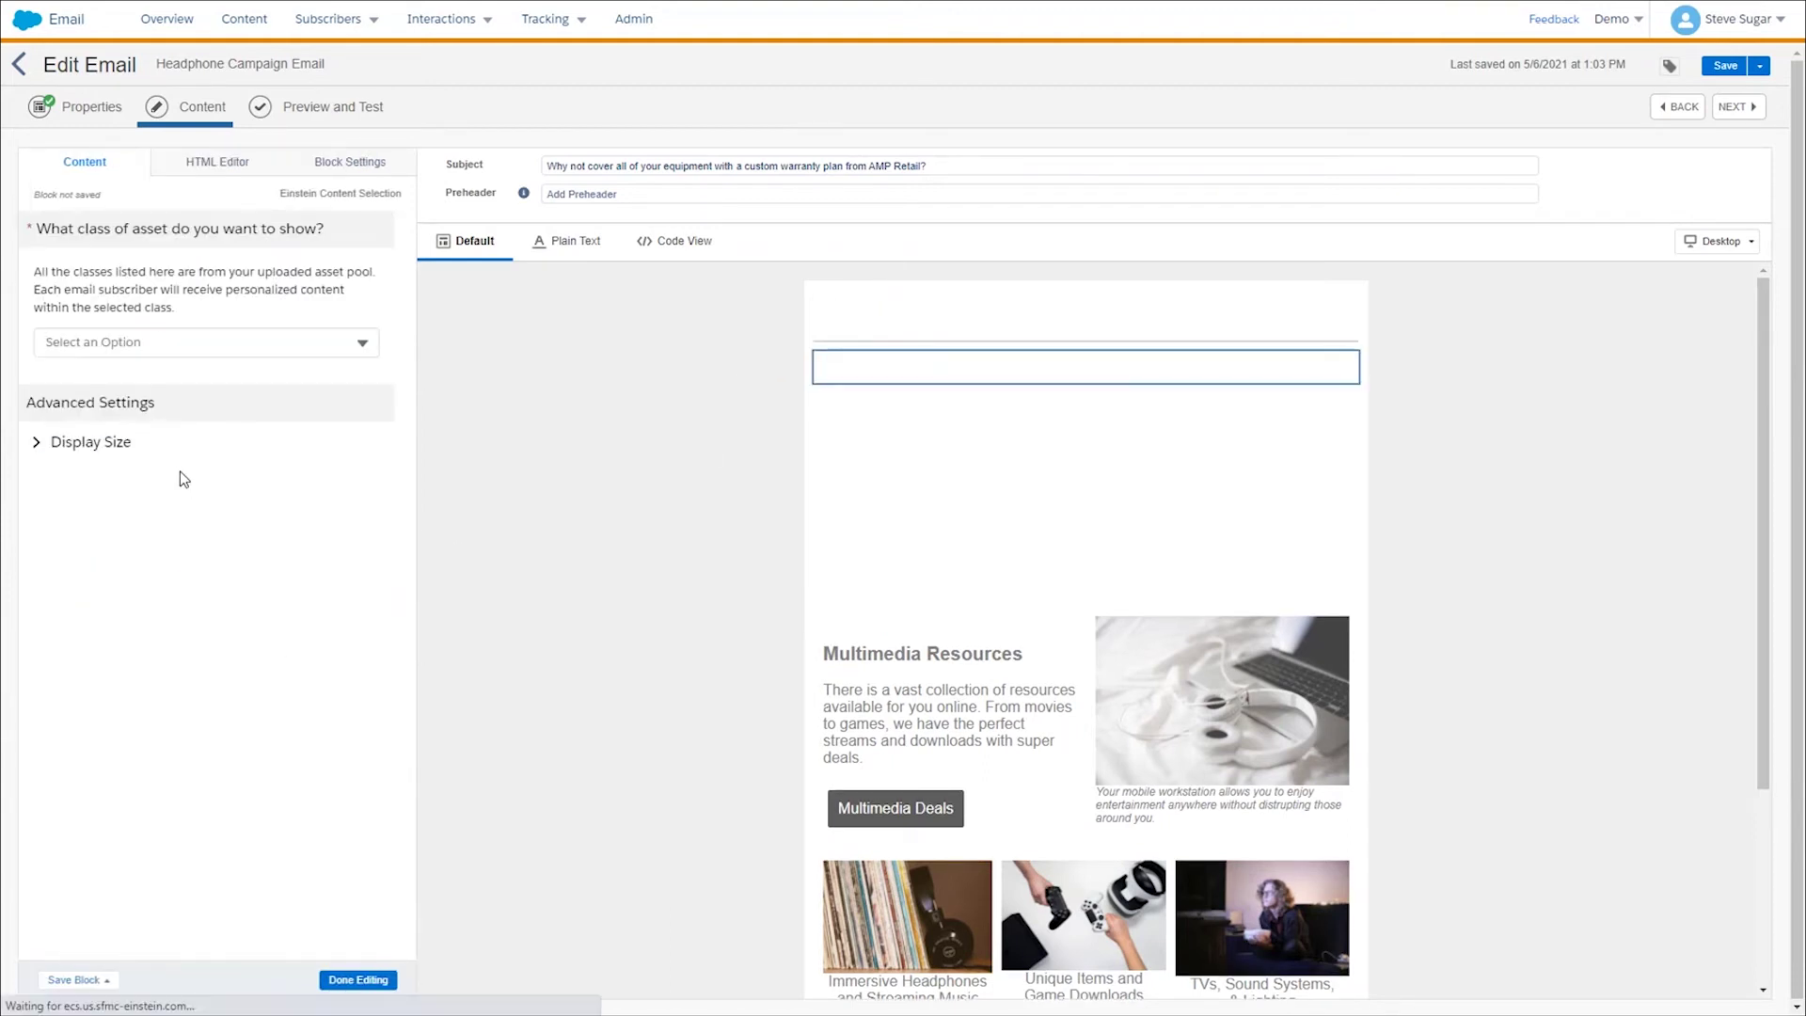
pyautogui.click(363, 345)
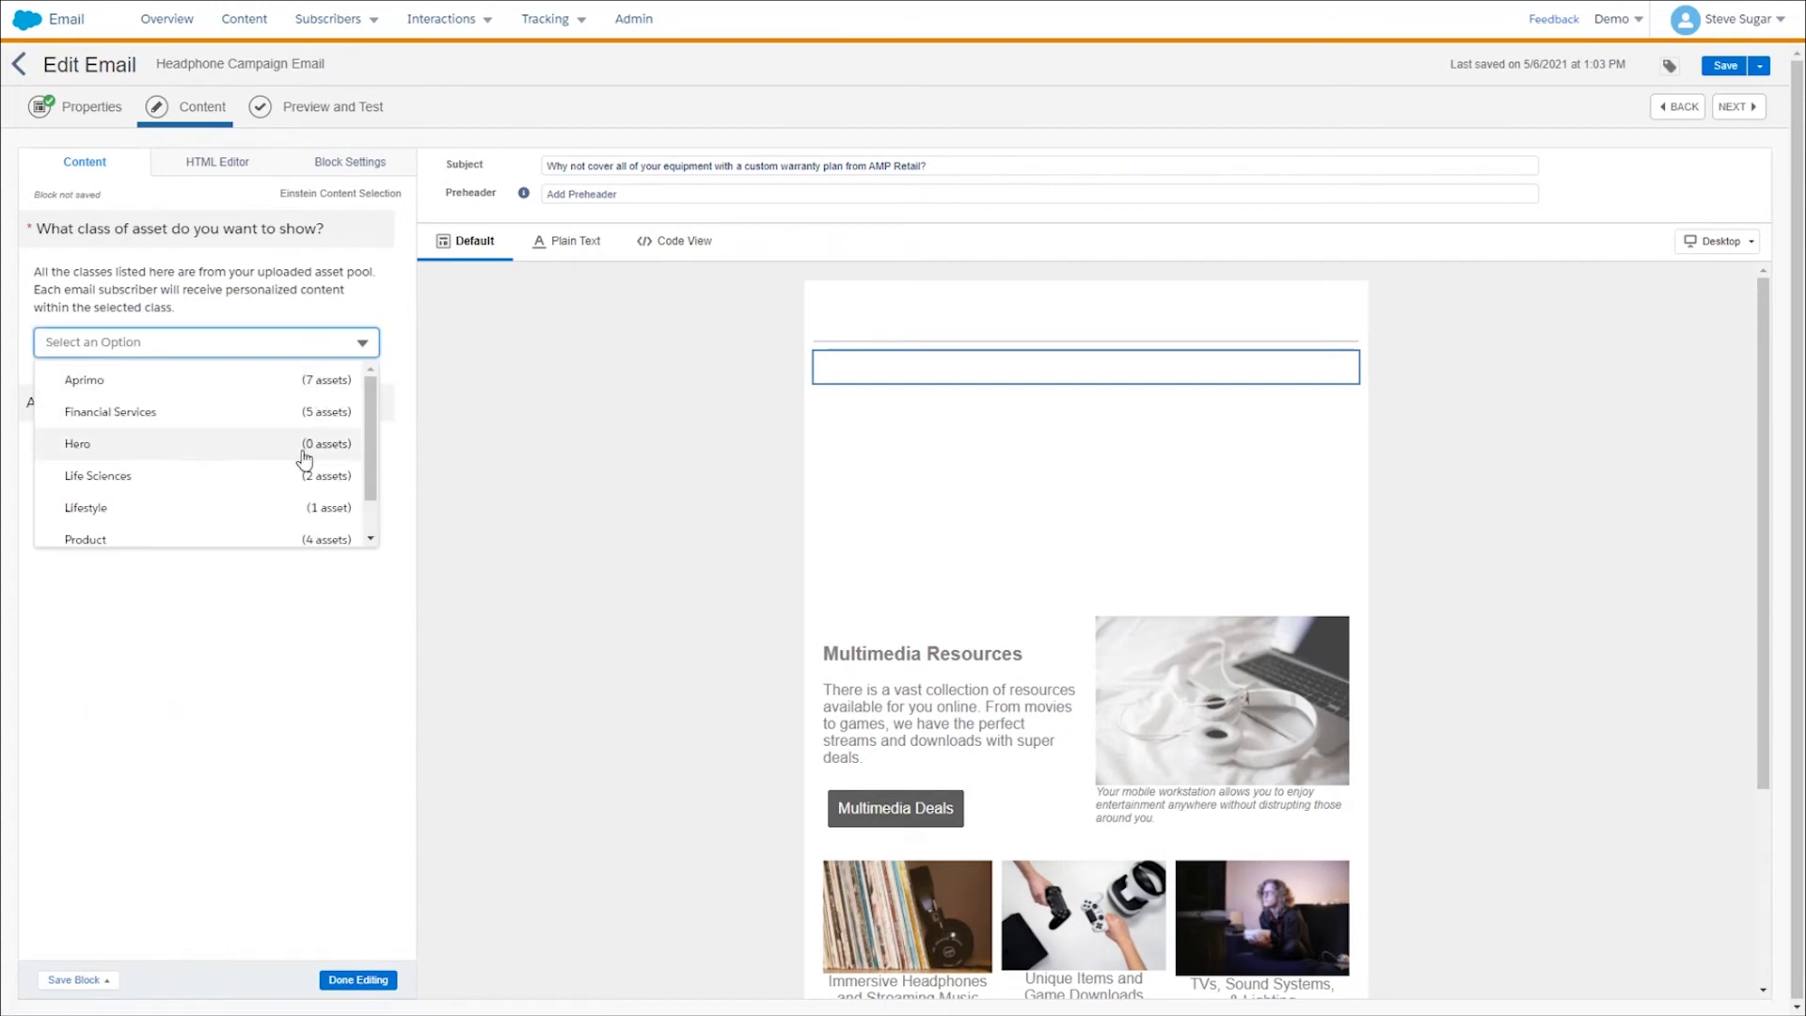
pyautogui.click(302, 508)
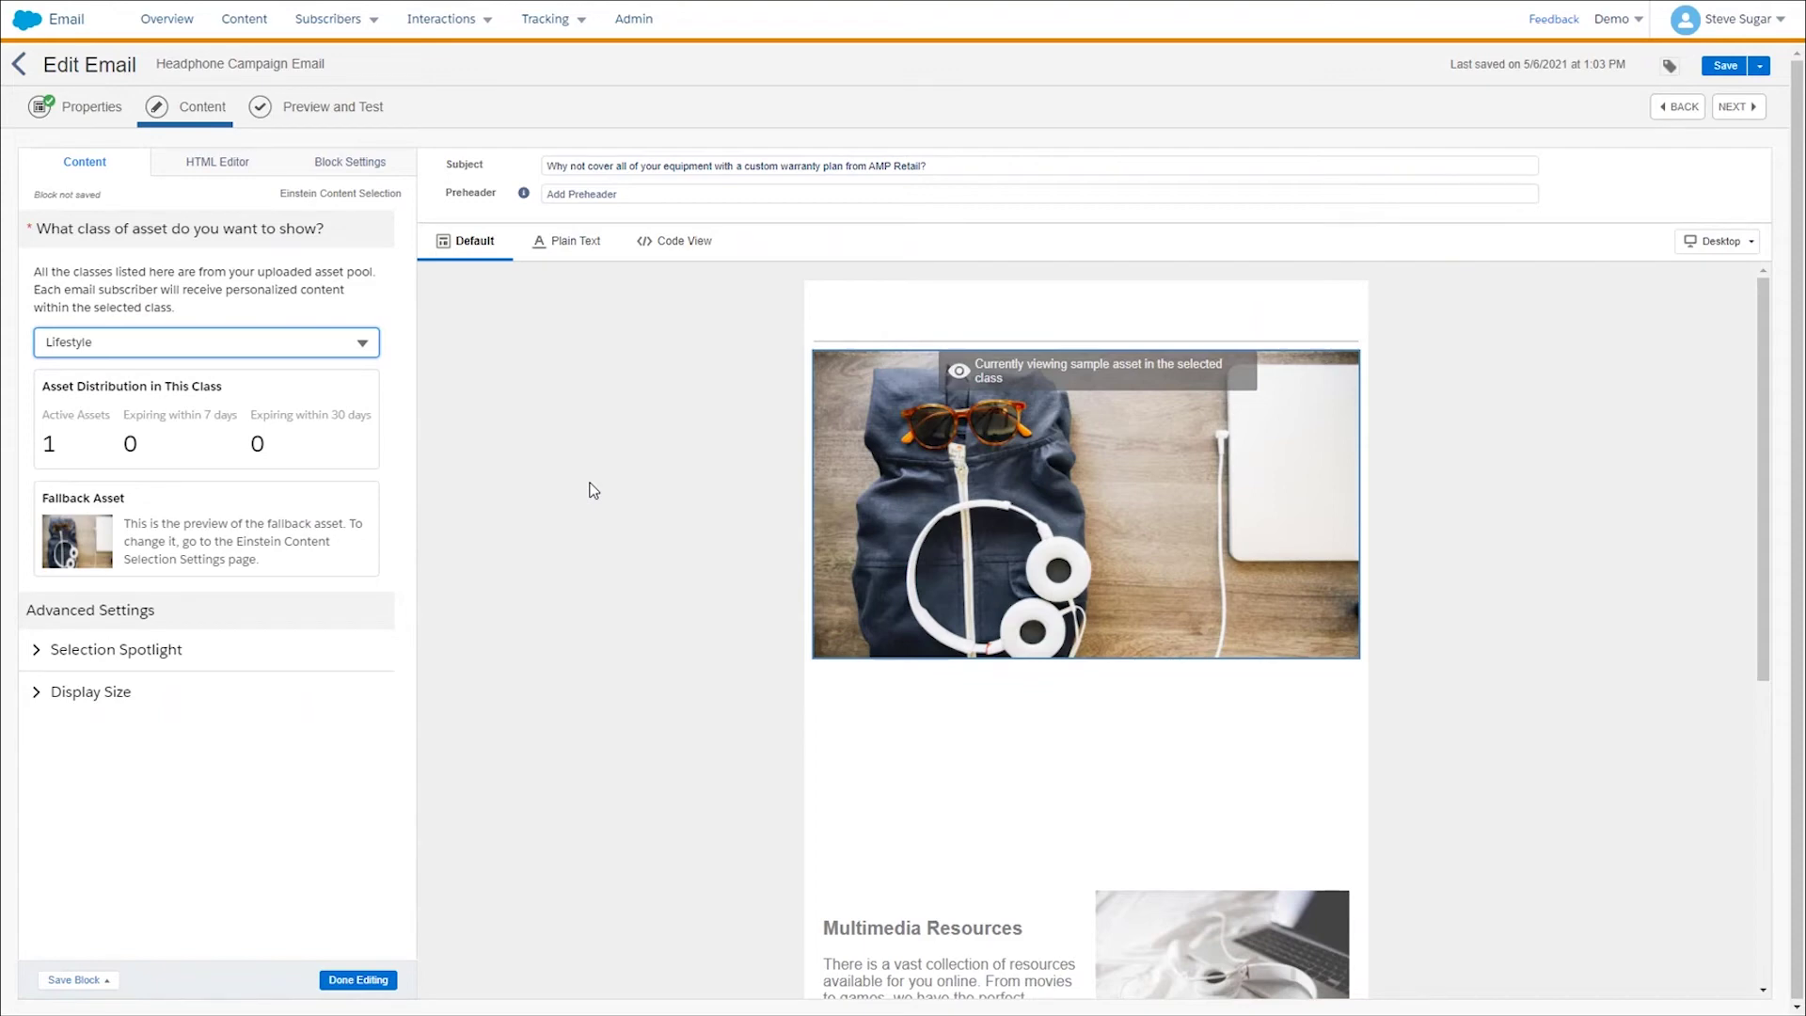
# Finish the Lifestyle block and add an Aprimo Demo7 image block at the email top
pyautogui.click(593, 490)
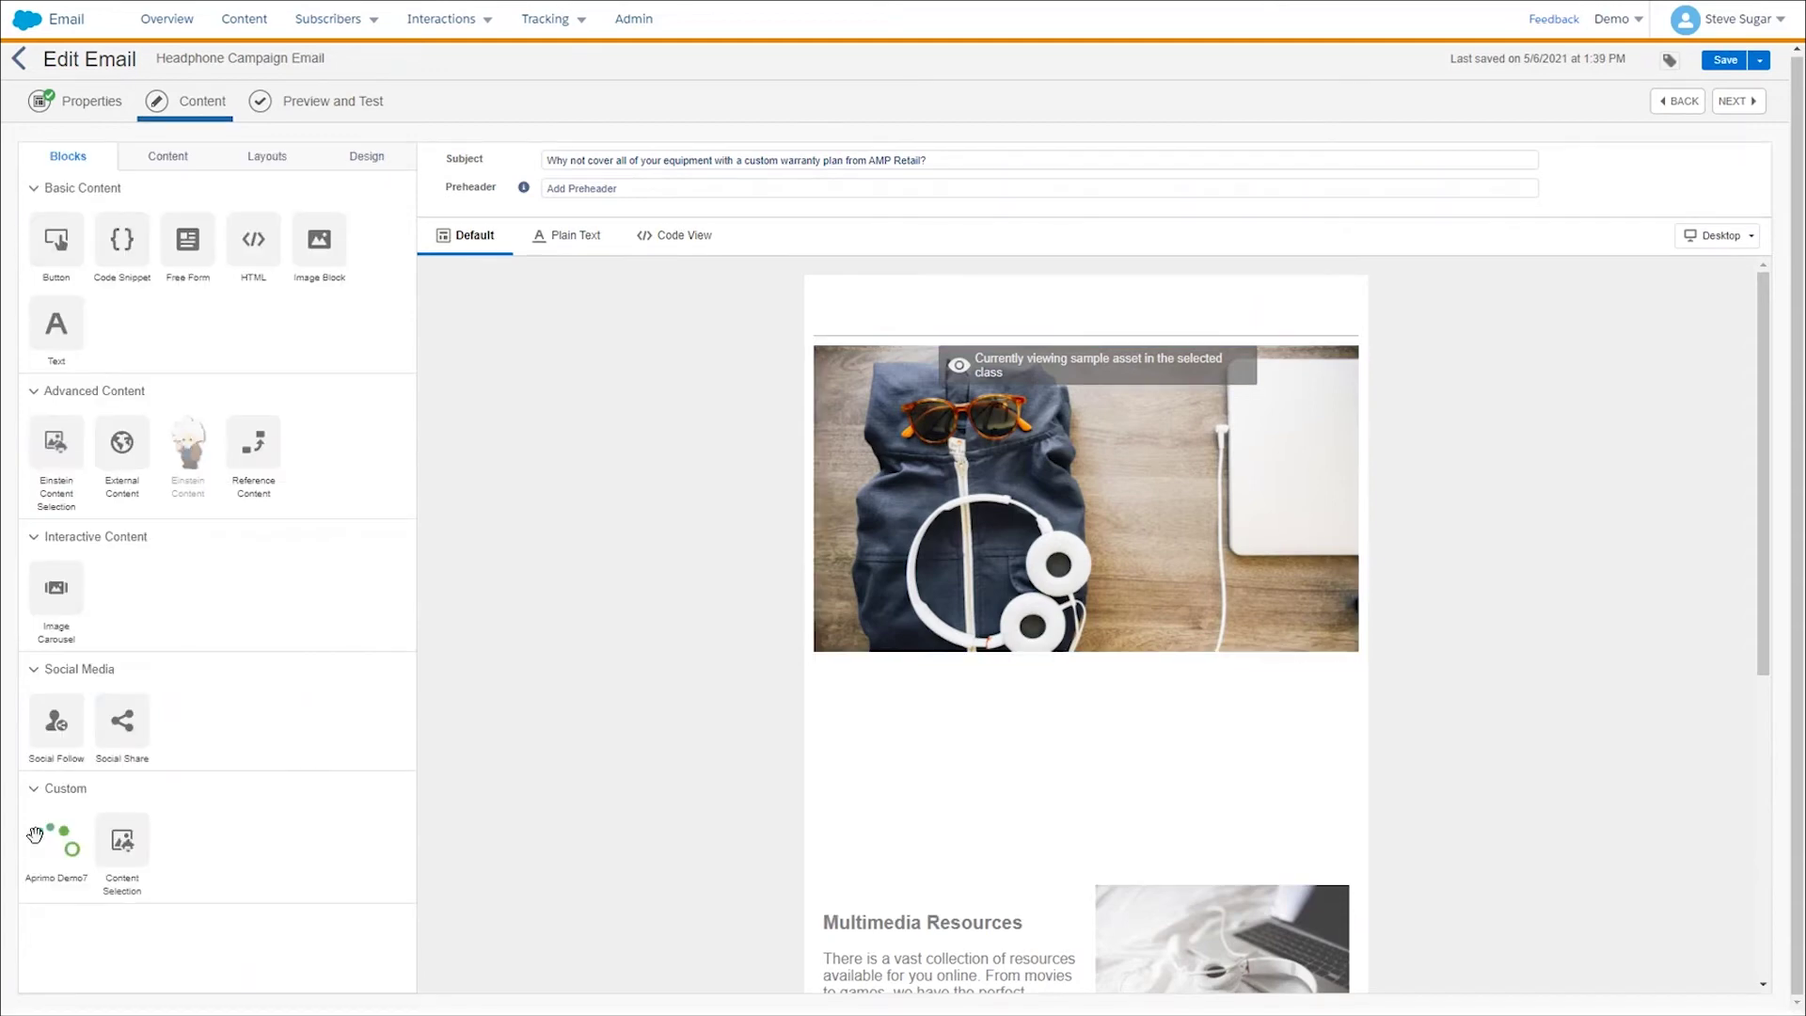
pyautogui.moveTo(57, 837)
pyautogui.mouseDown()
pyautogui.moveTo(751, 633)
pyautogui.moveTo(950, 296)
pyautogui.mouseUp()
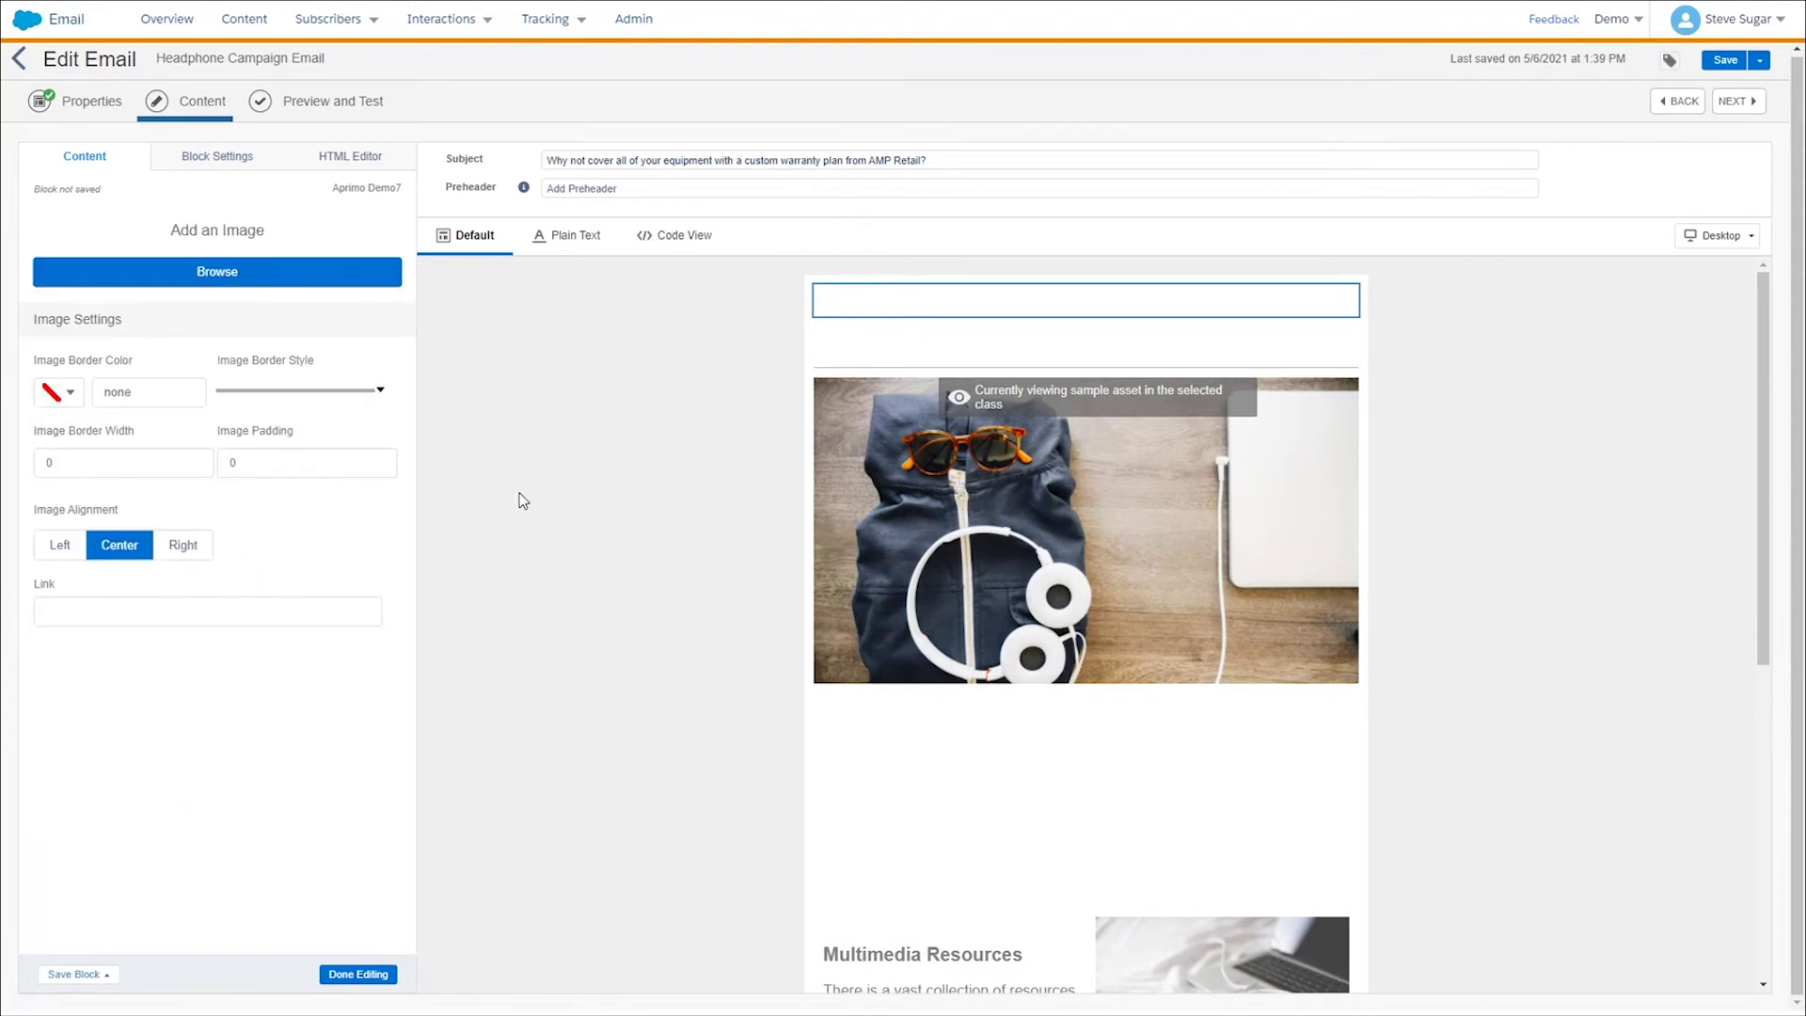
pyautogui.click(254, 280)
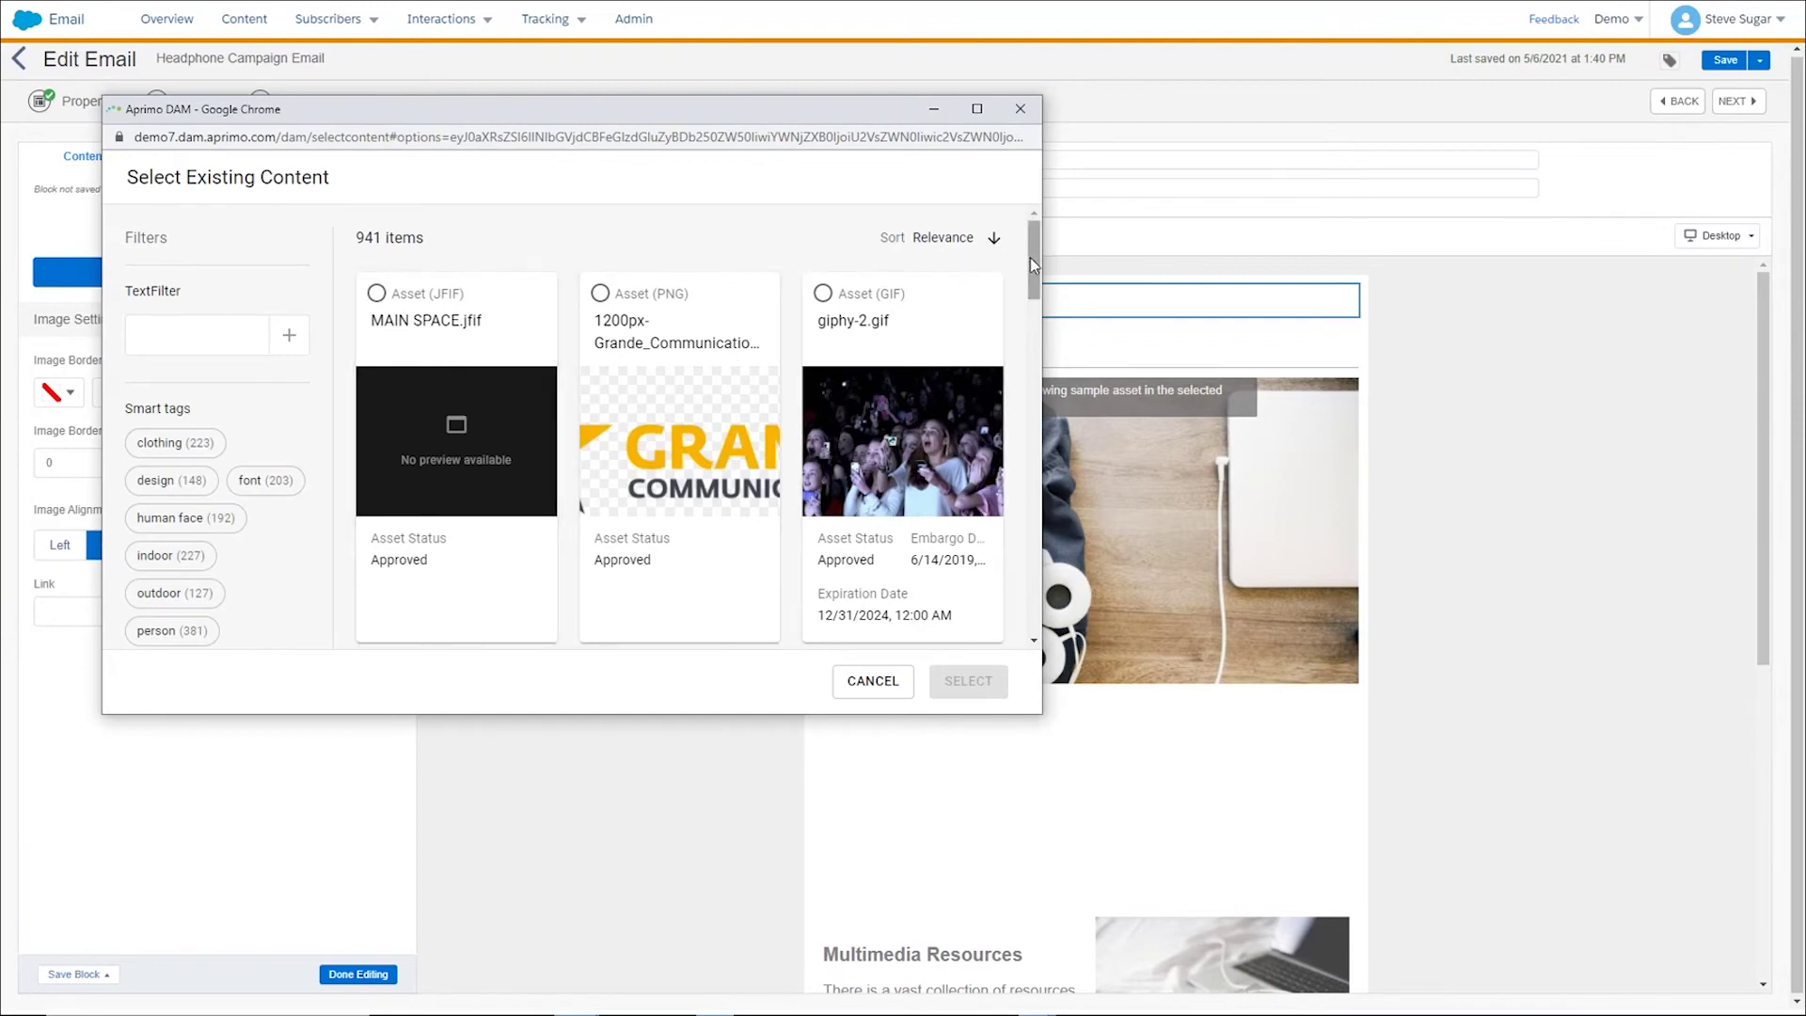
# Filter the Aprimo DAM by 'smile' and insert the woman-in-wireless-headphones image
pyautogui.click(241, 335)
pyautogui.write('sm')
pyautogui.write('ile')
pyautogui.click(288, 339)
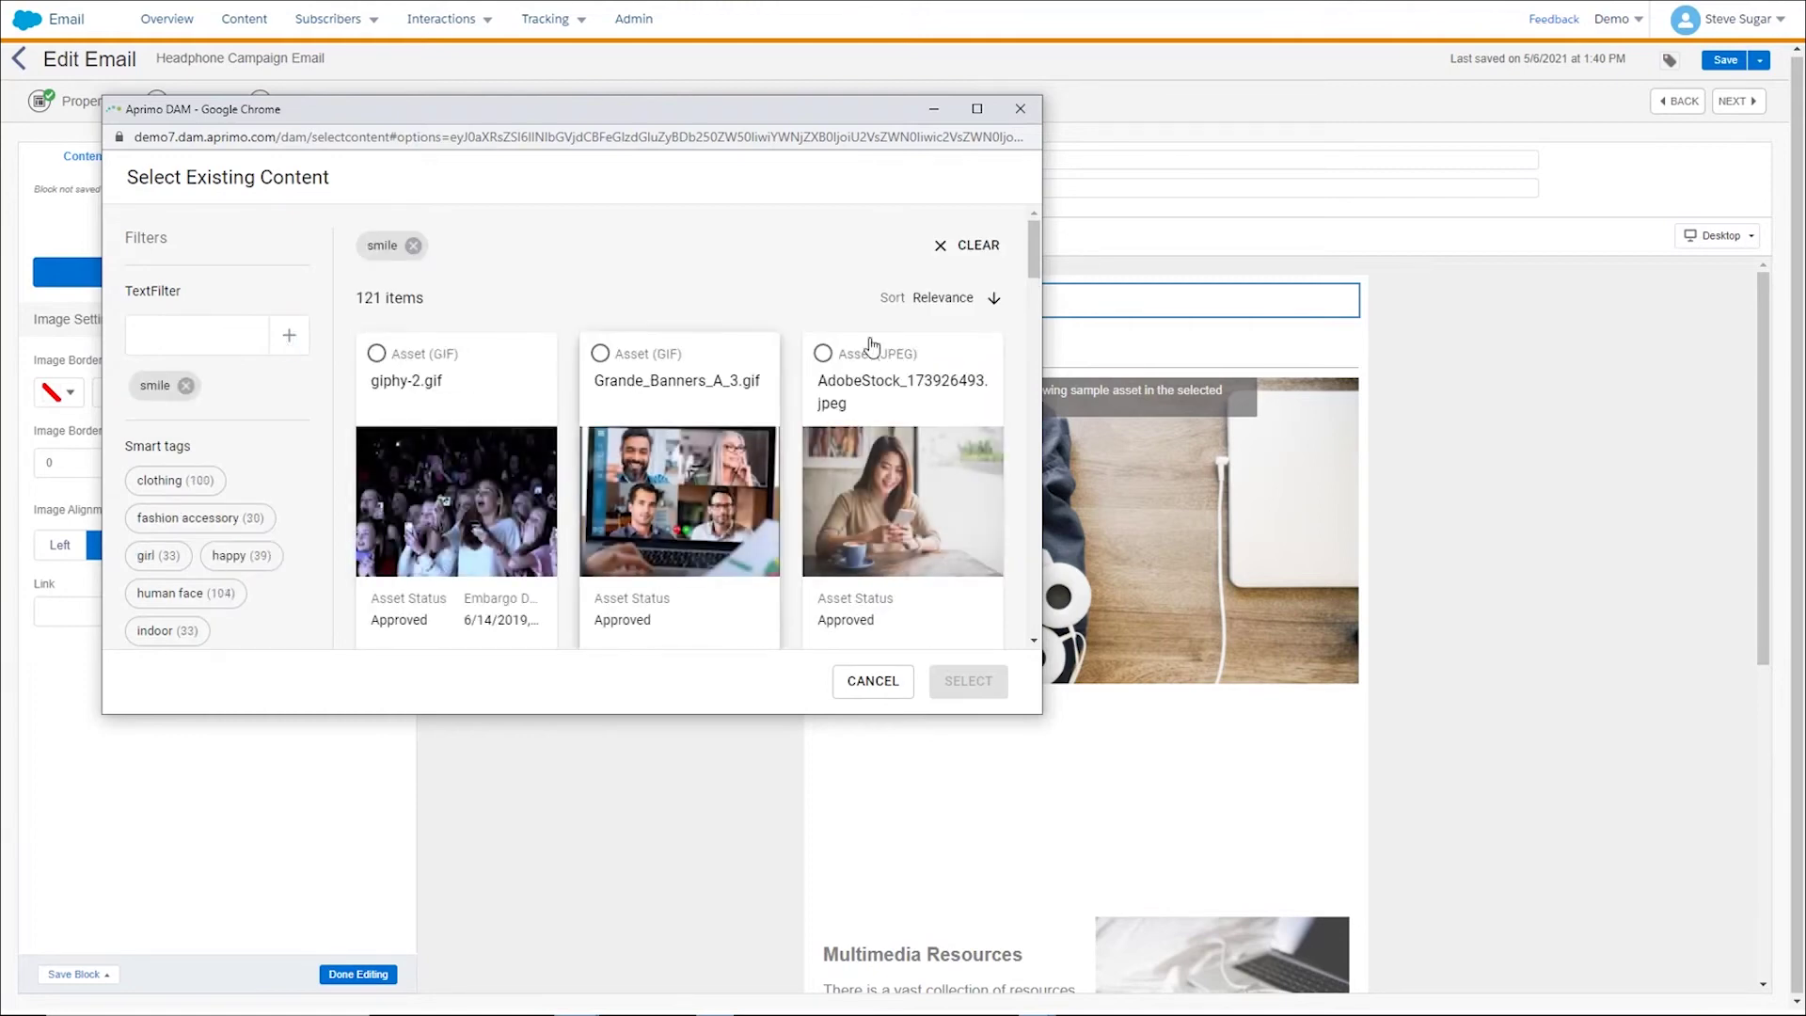
pyautogui.moveTo(1030, 257); pyautogui.dragTo(1037, 461)
pyautogui.scroll(-2, 607, 387)
pyautogui.scroll(-2, 607, 387)
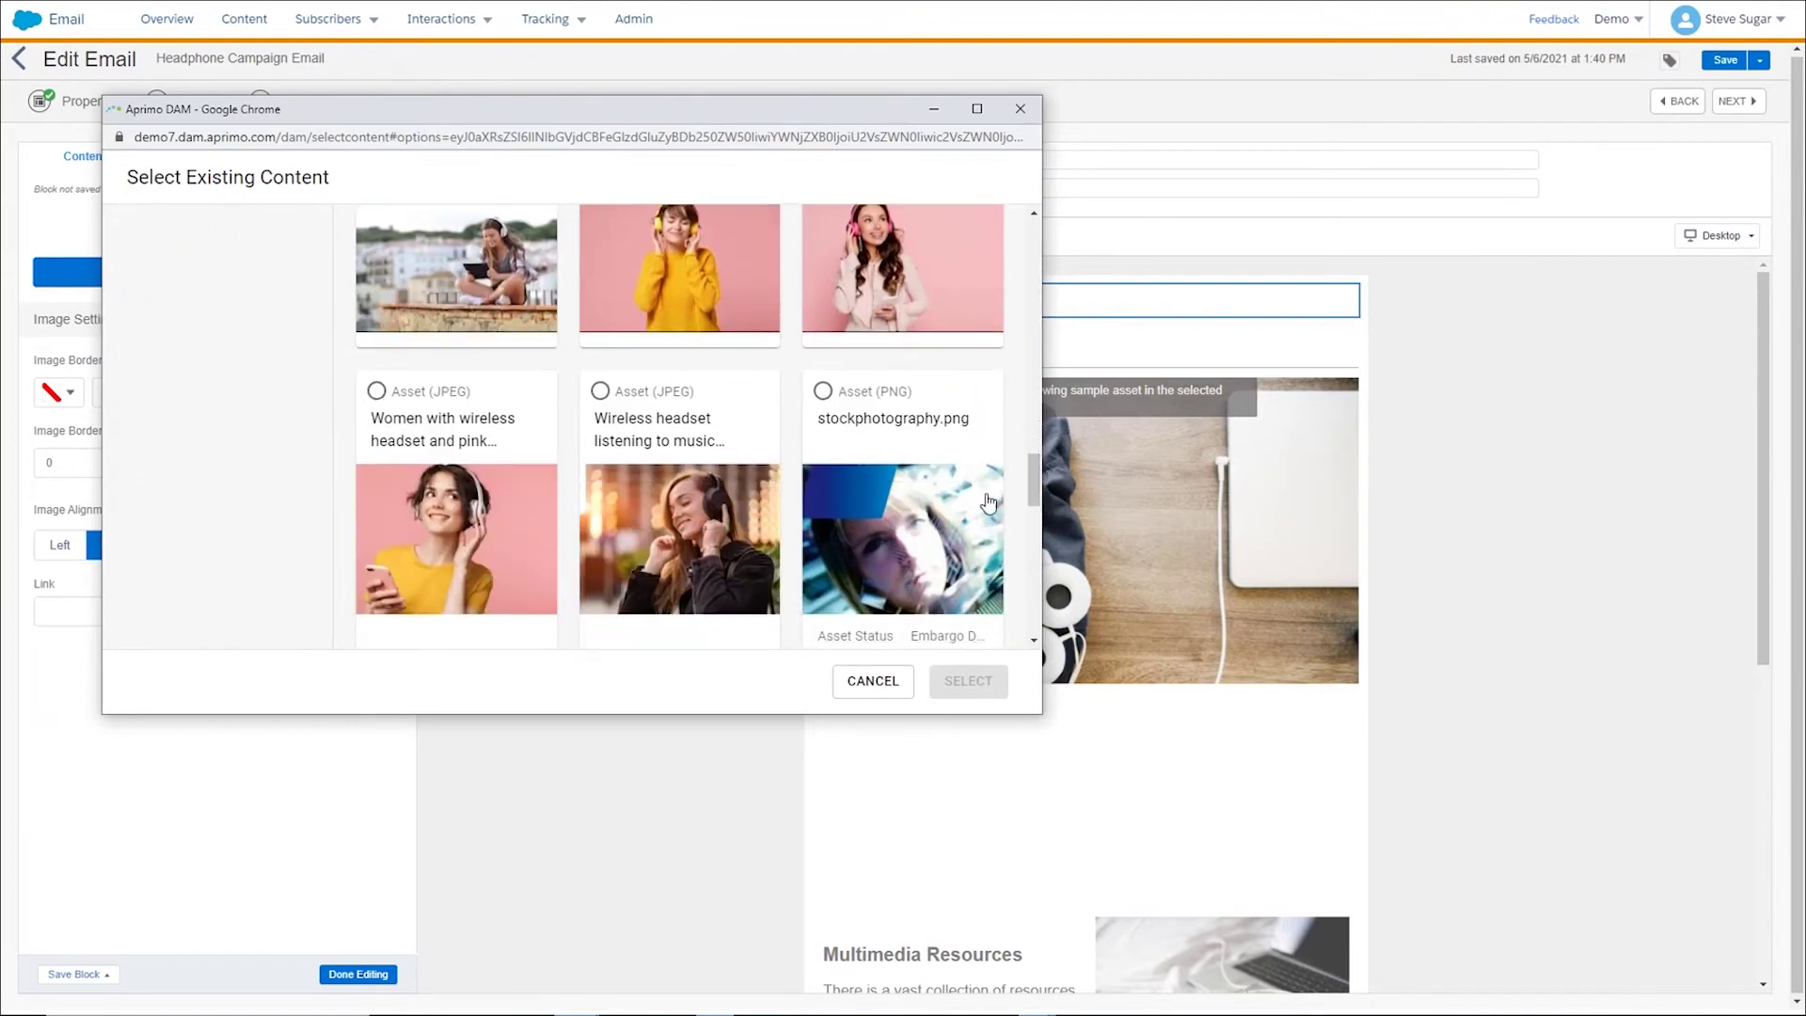
pyautogui.click(600, 390)
pyautogui.click(952, 679)
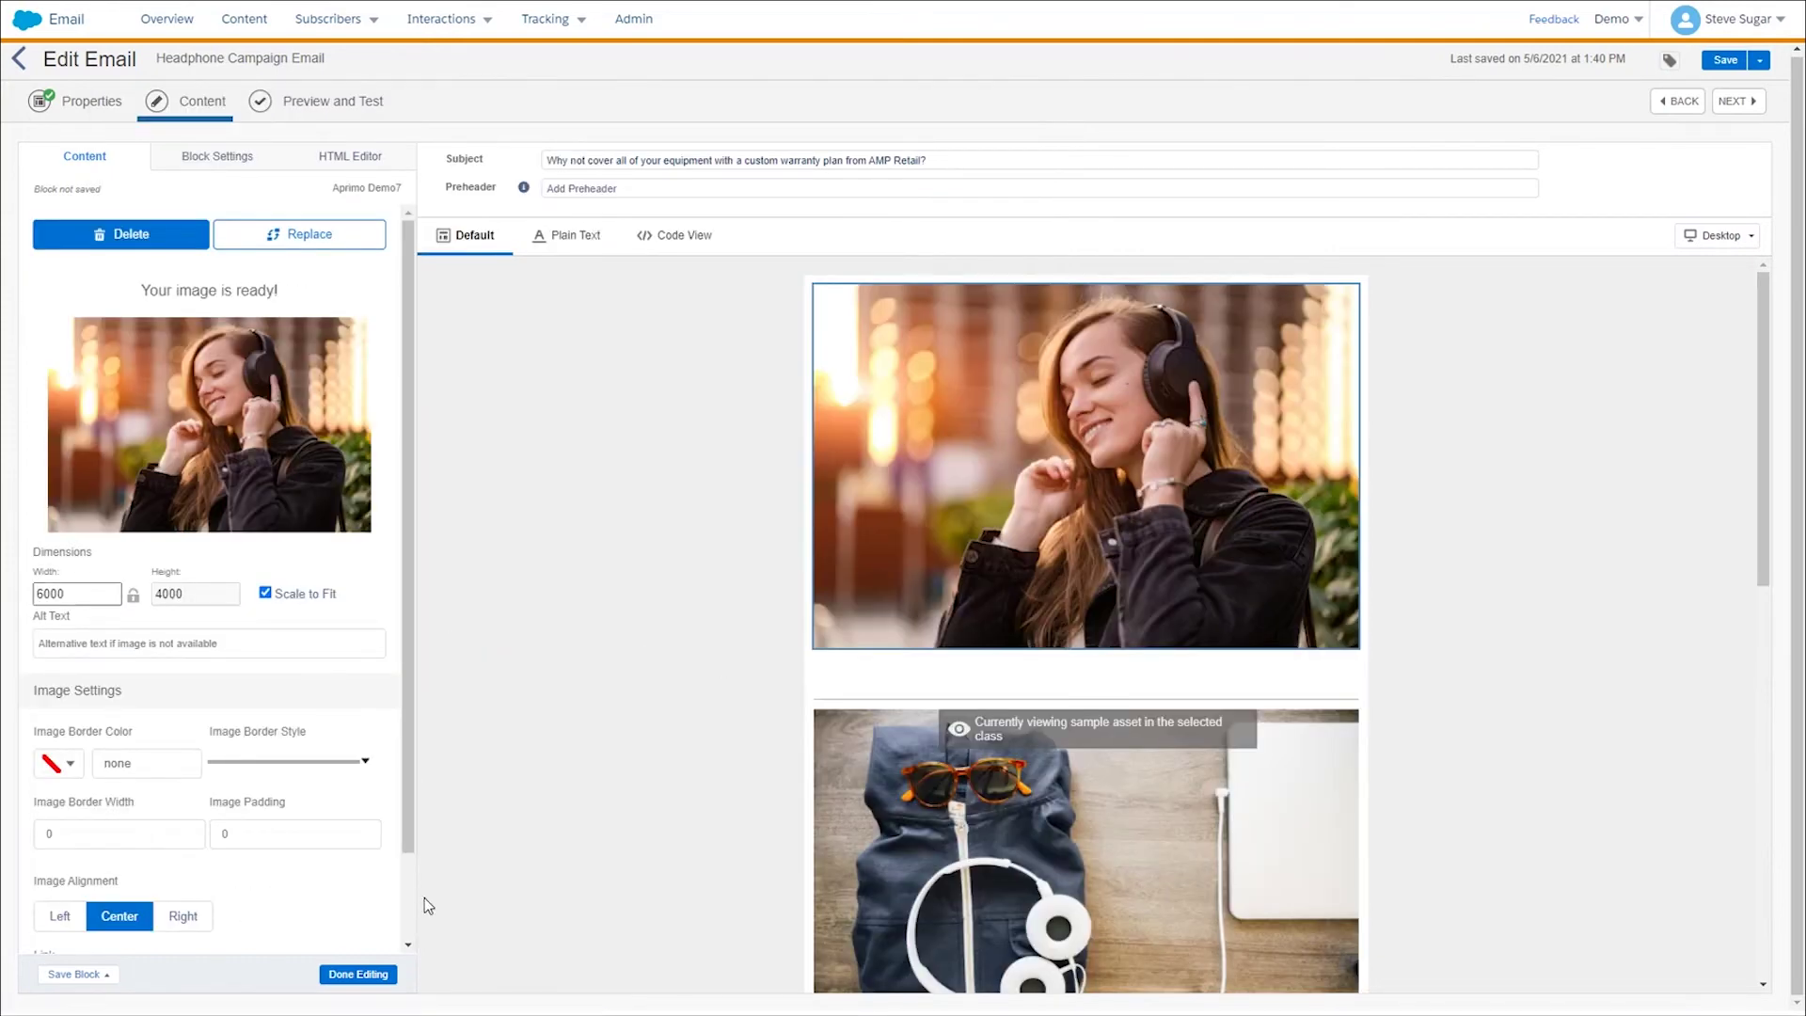
pyautogui.click(372, 976)
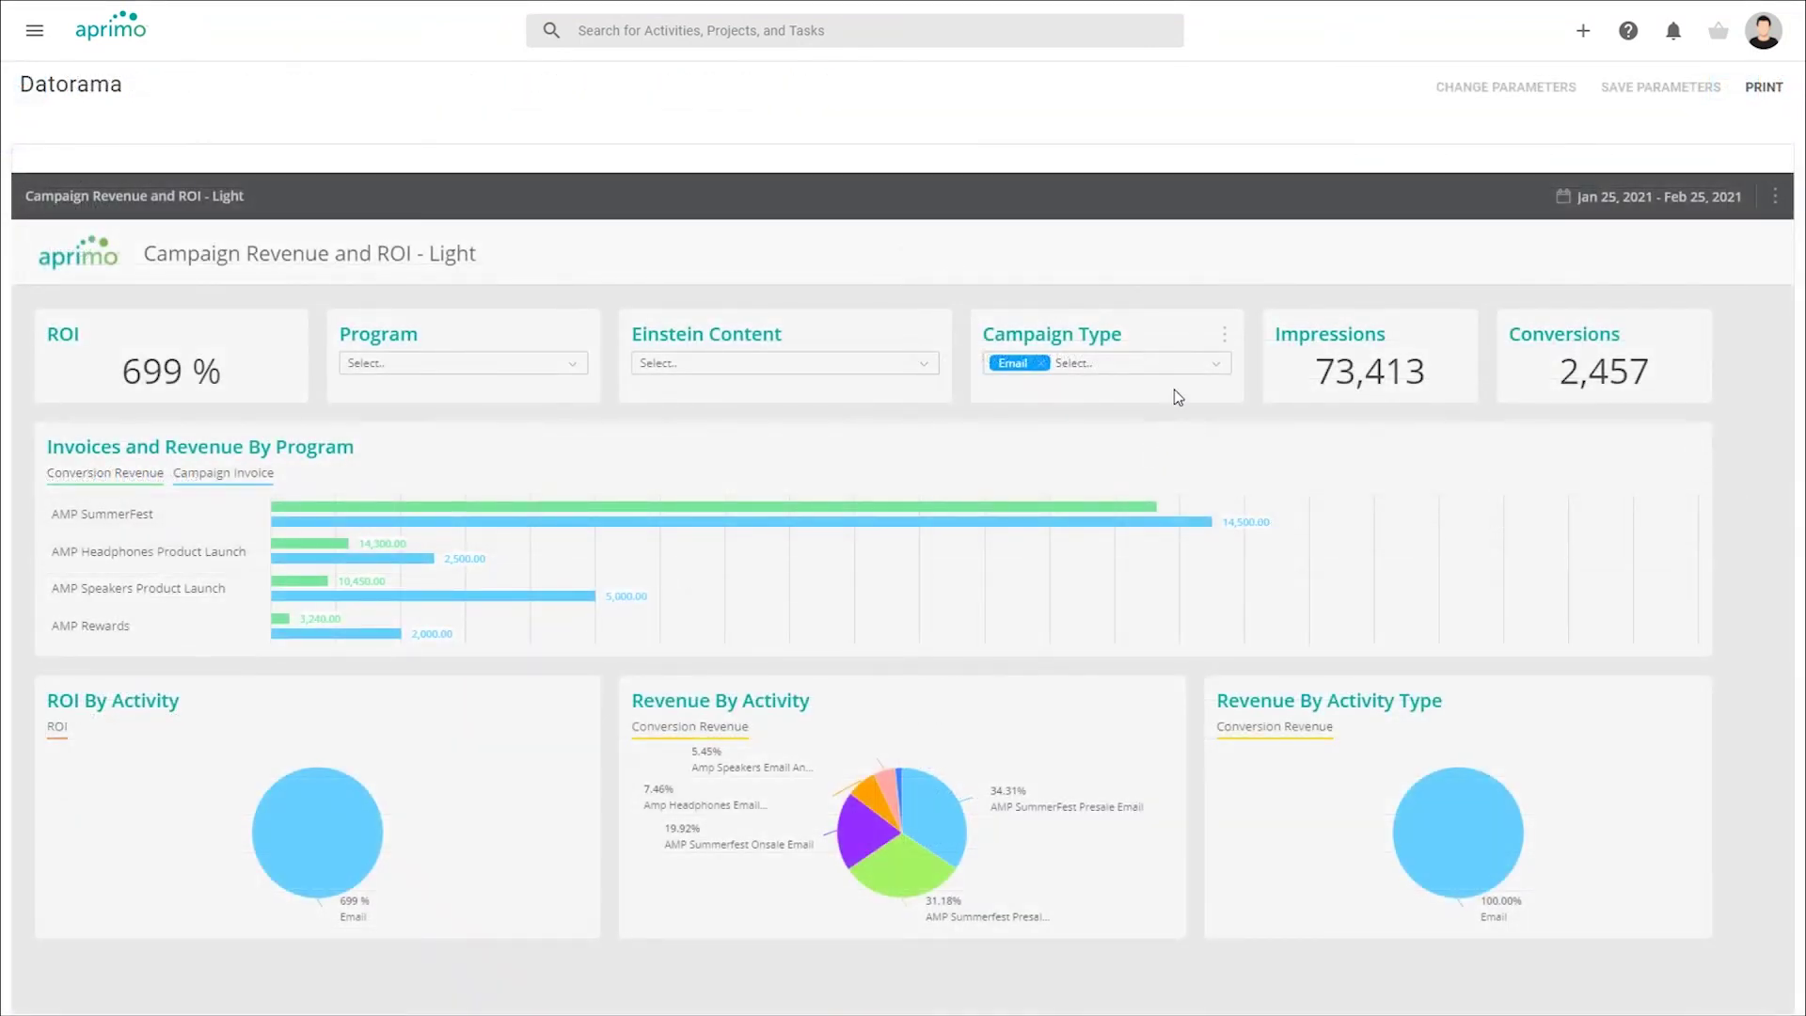
pyautogui.click(1041, 363)
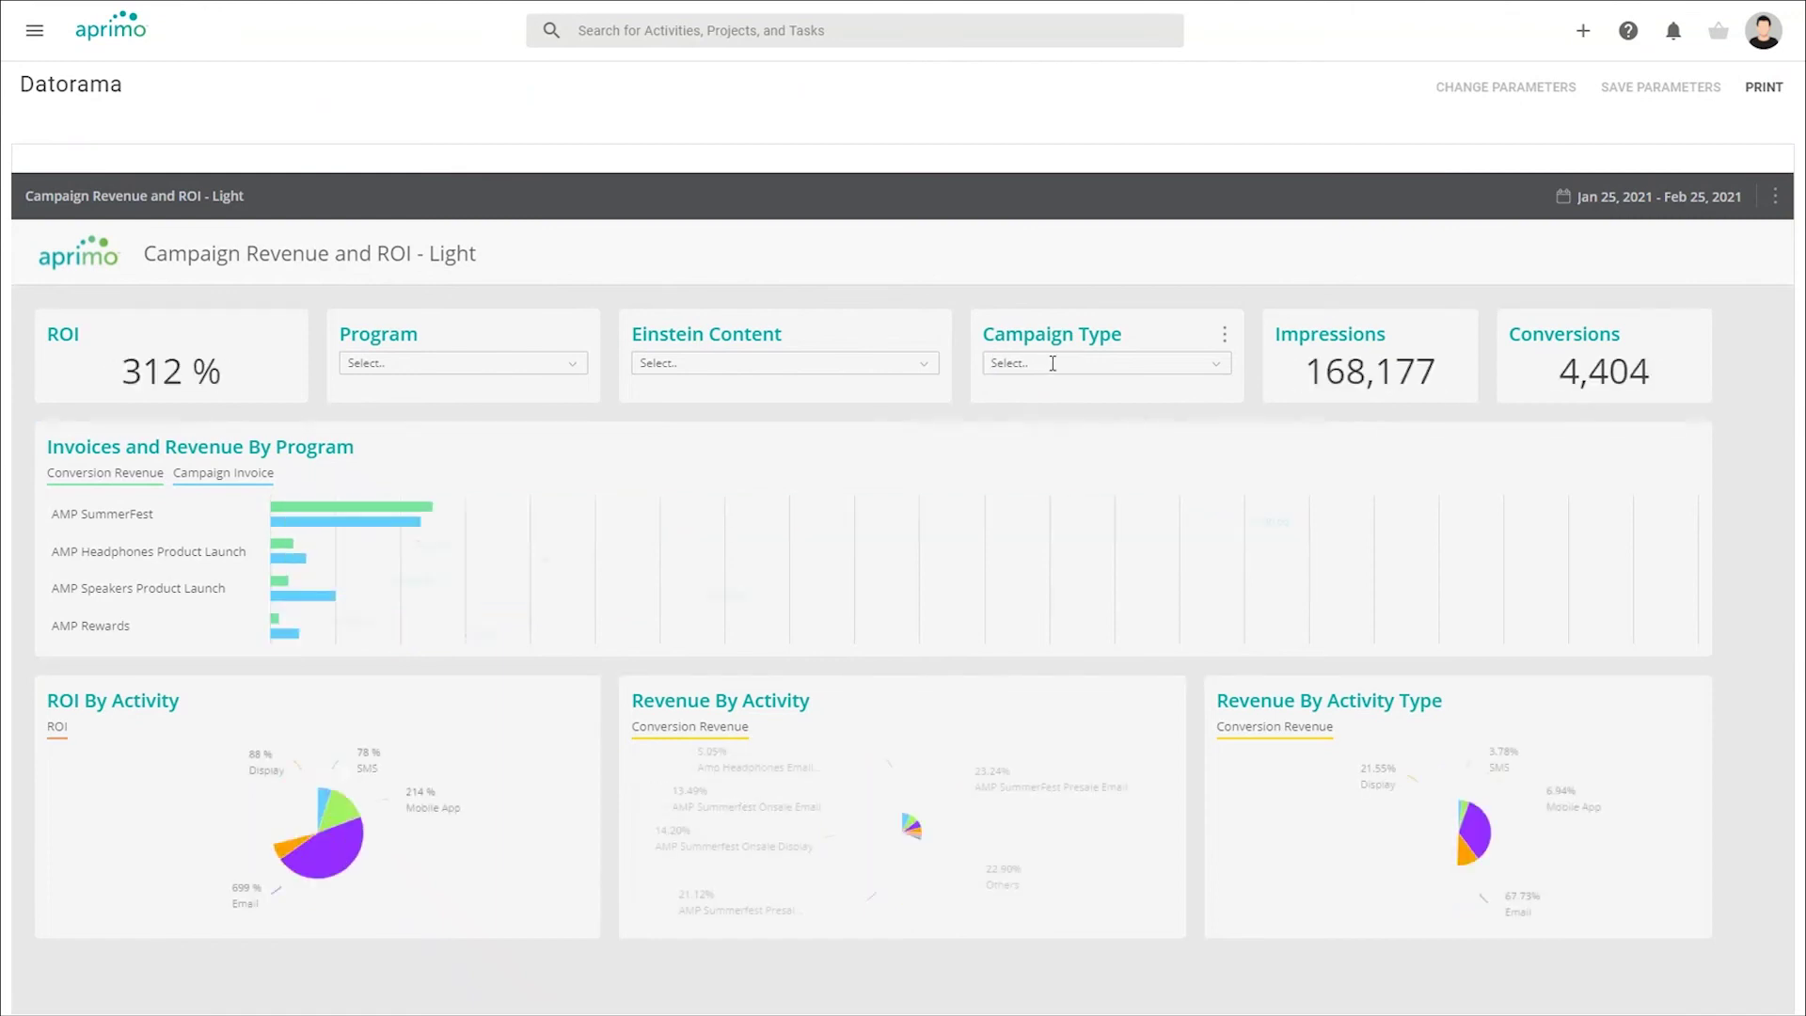
pyautogui.click(1216, 365)
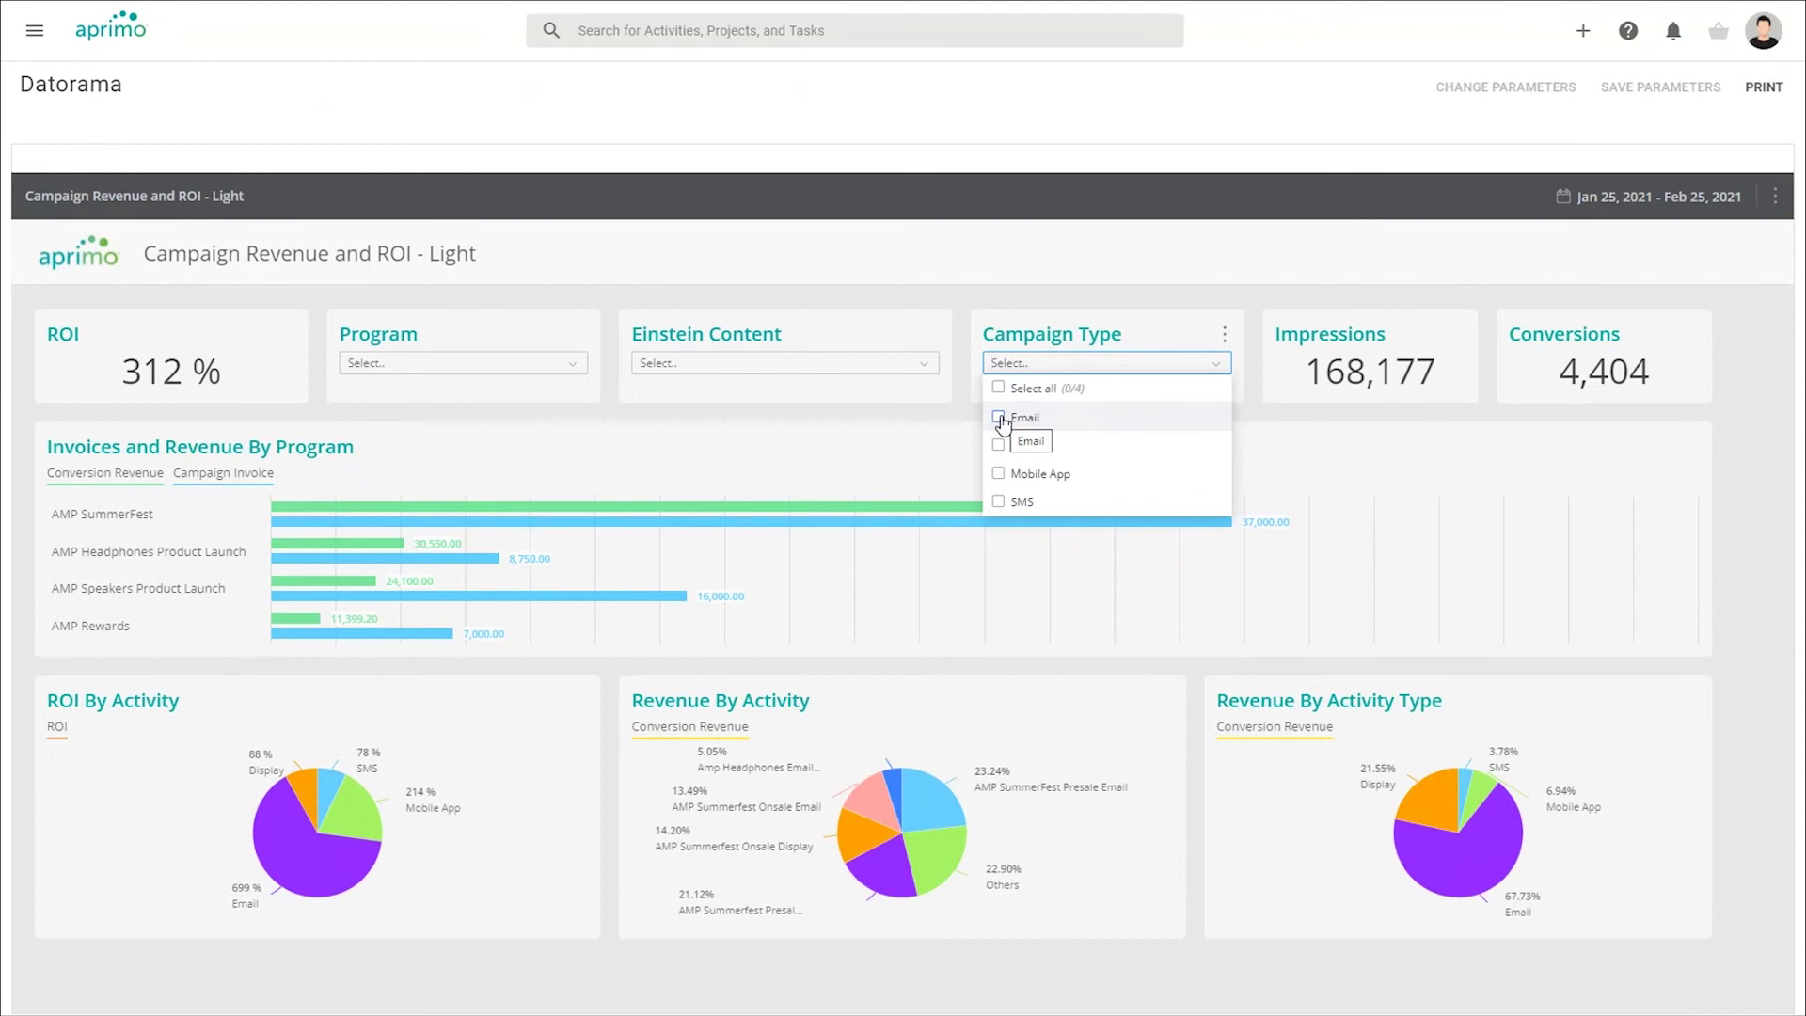
pyautogui.click(1000, 418)
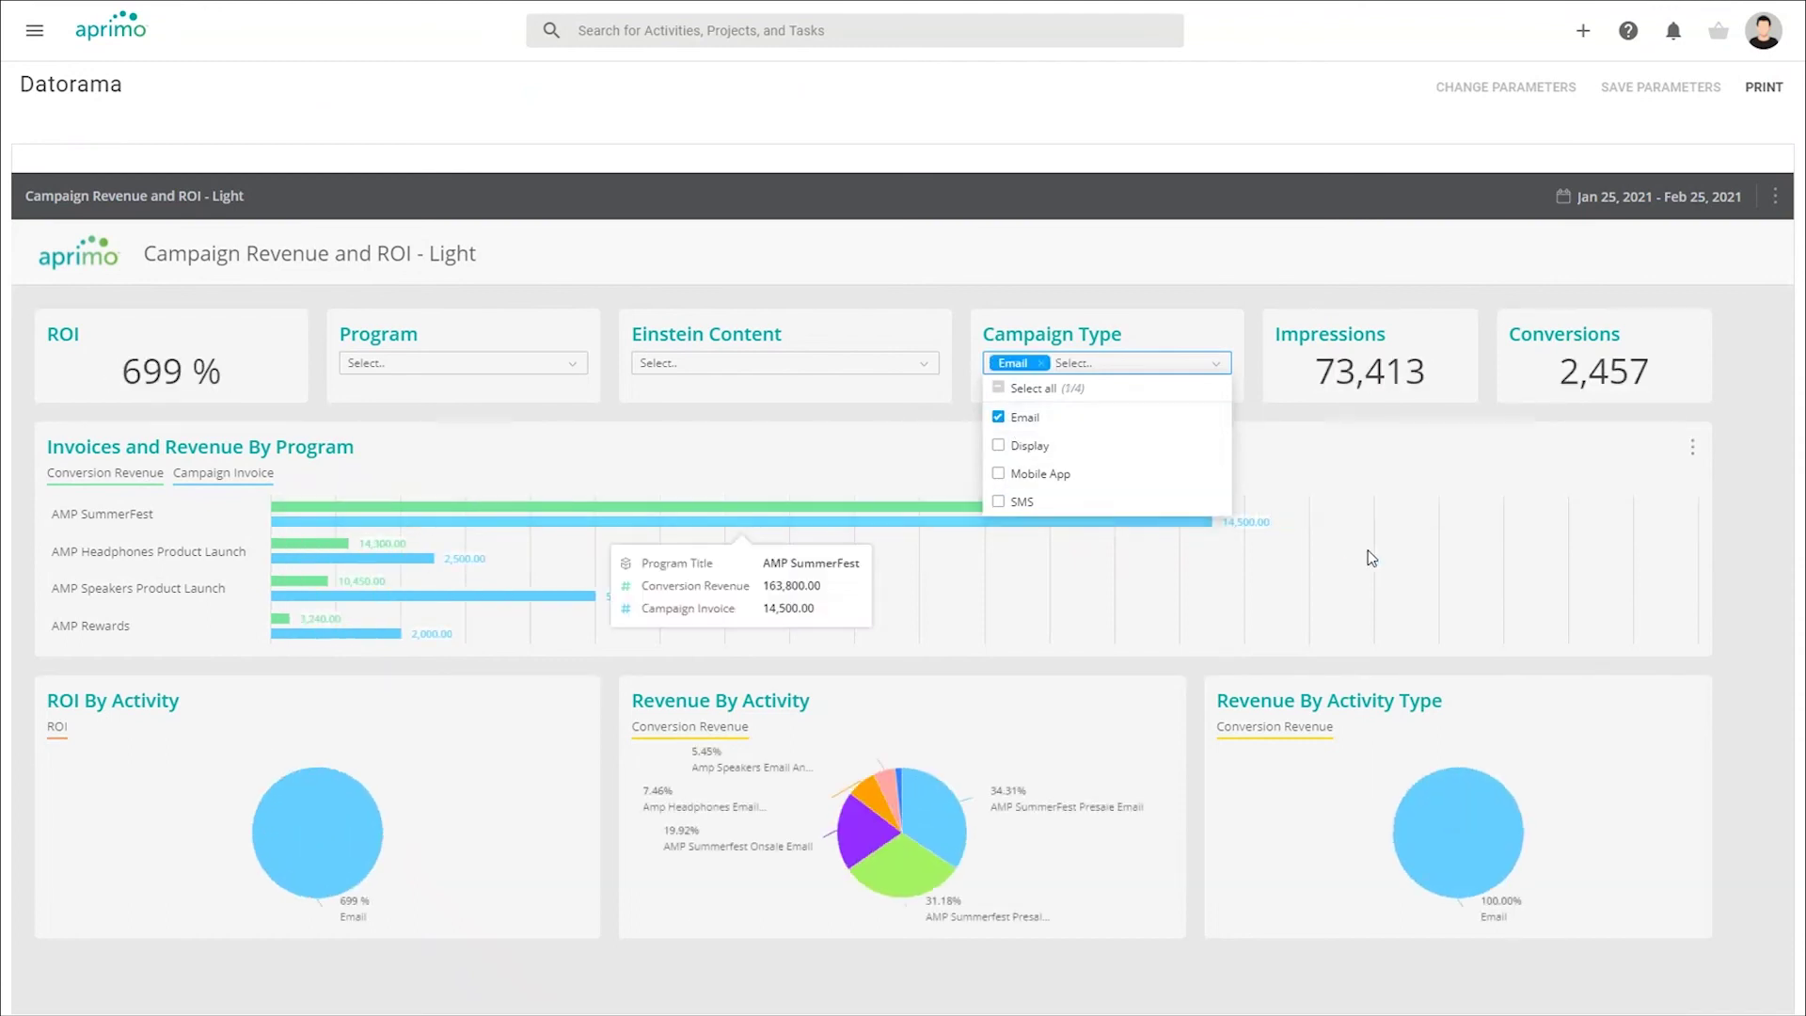
pyautogui.click(1764, 571)
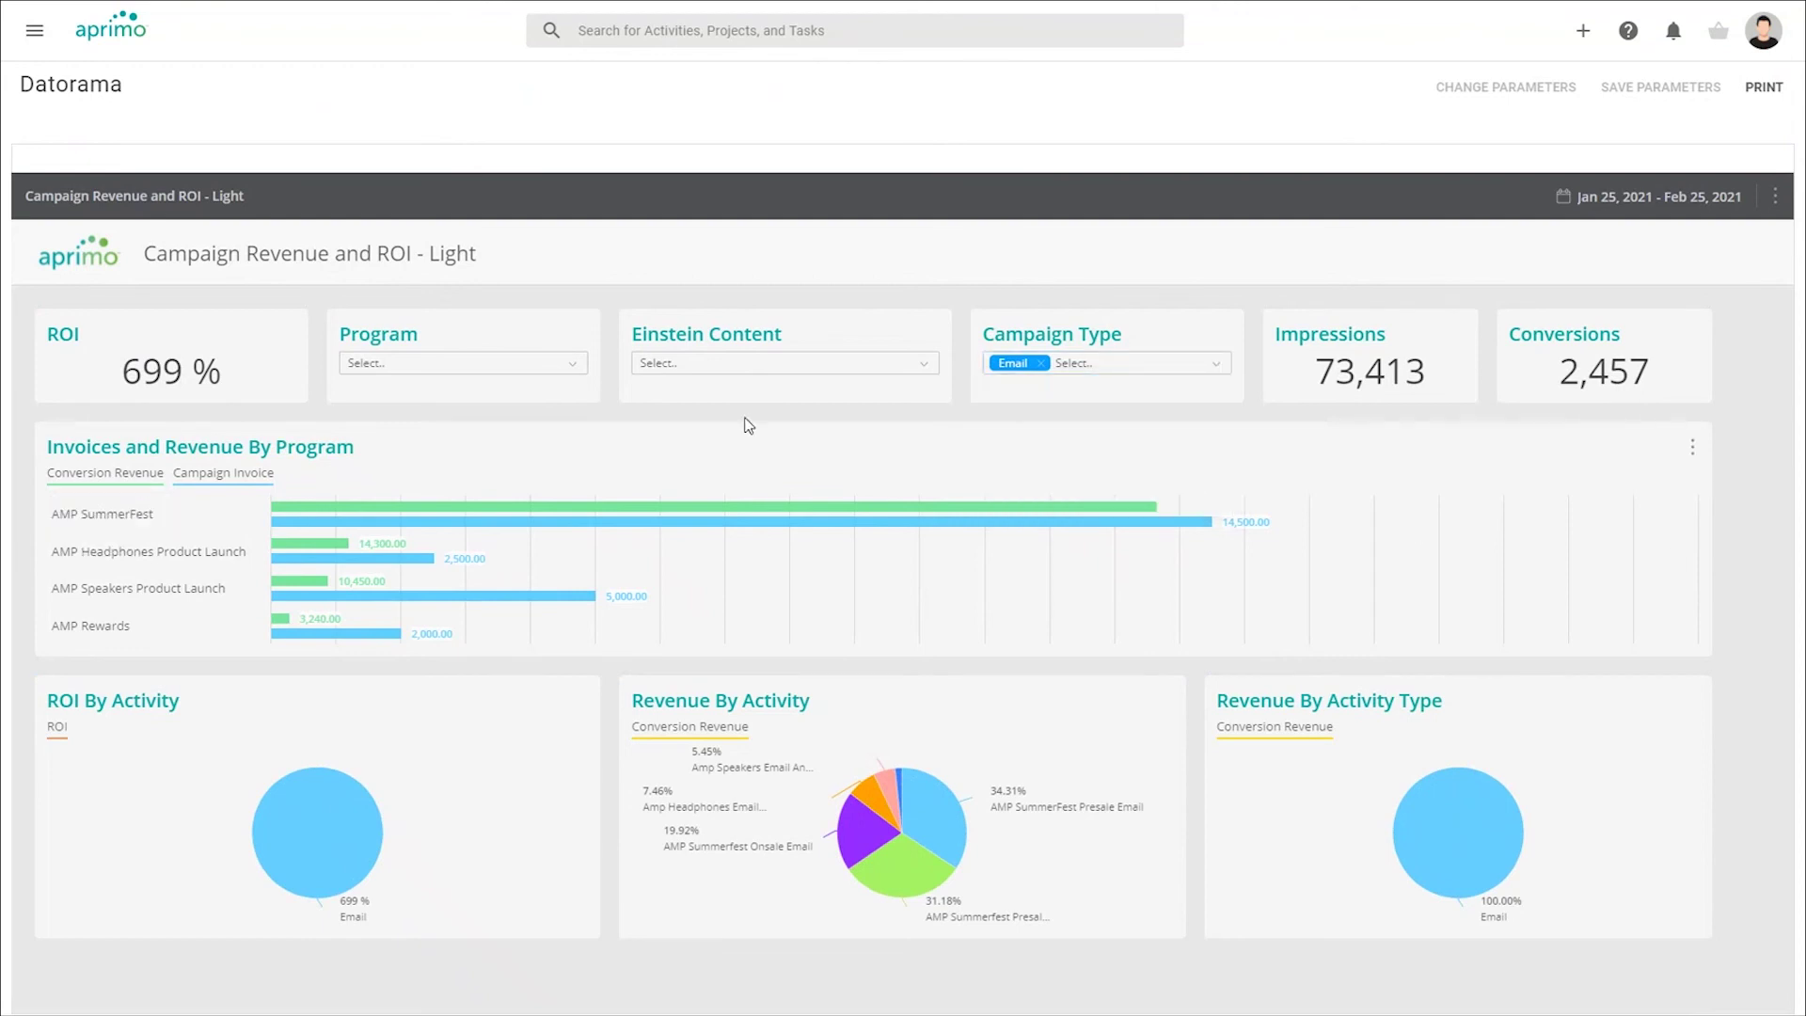